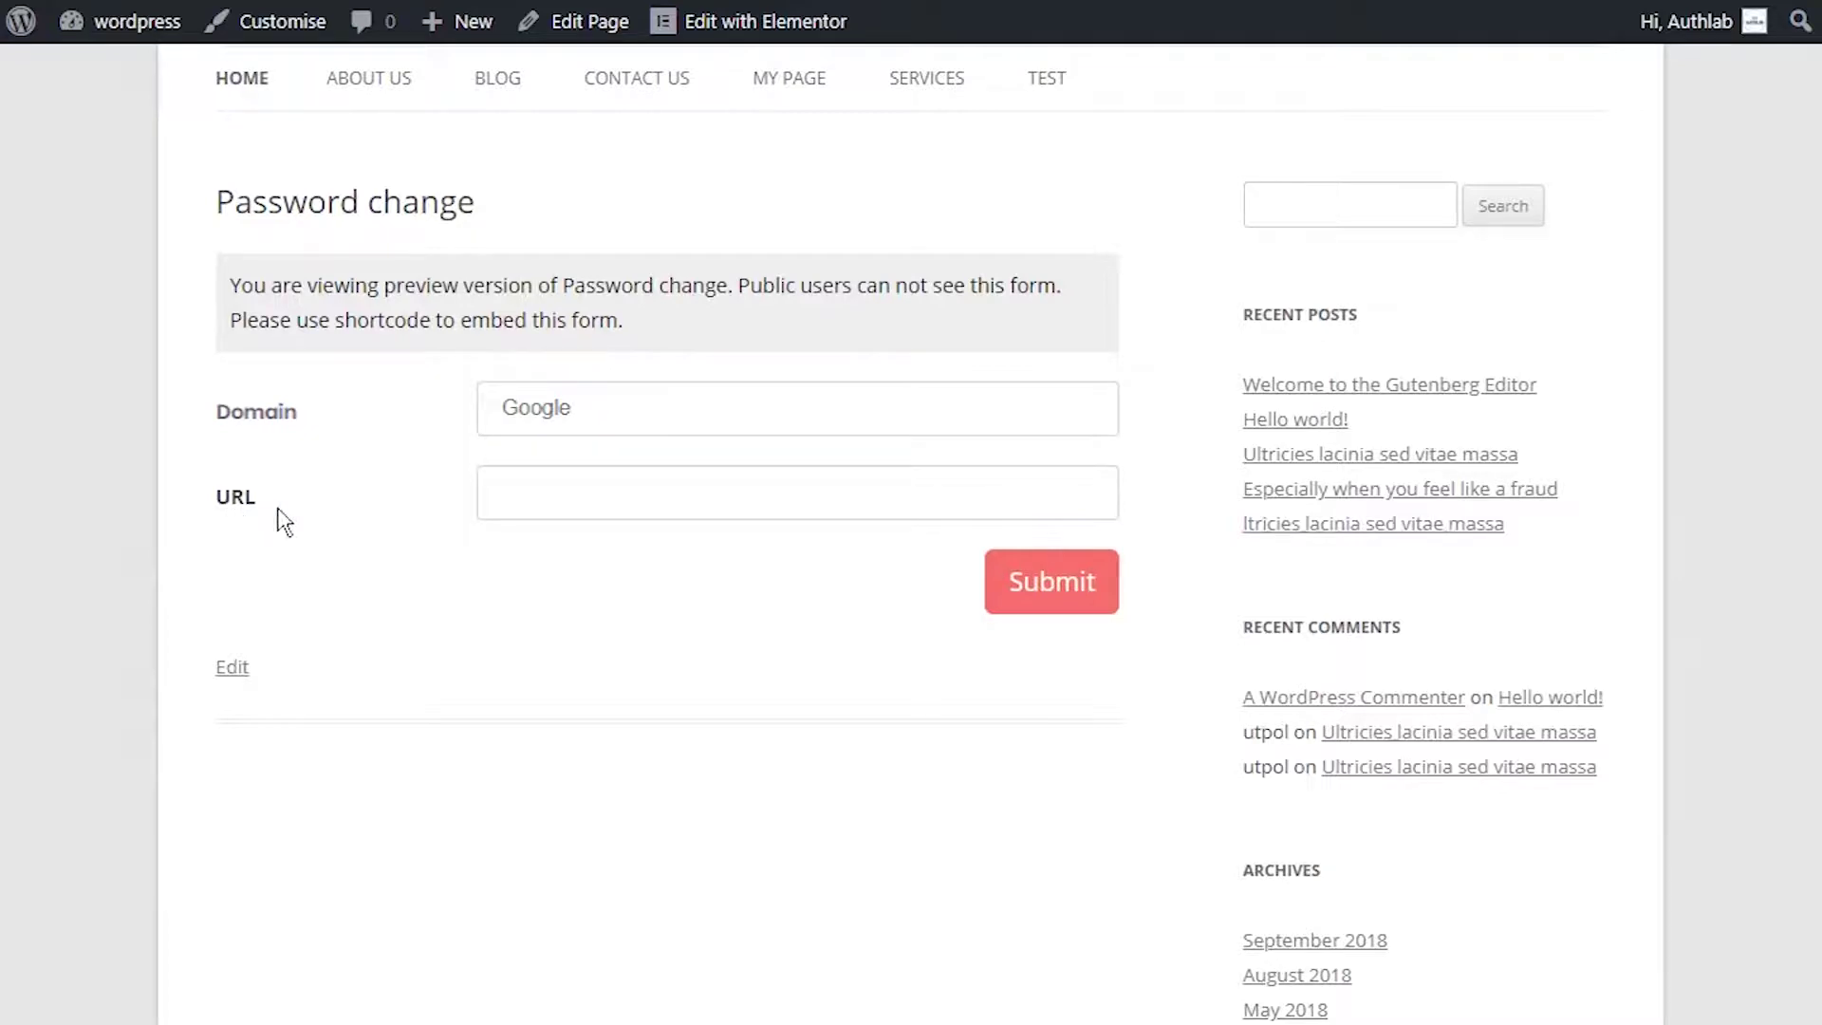
- Open the Password change form, which holds only Domain and Submit, in the Fluent Forms editor
left_click(524, 488)
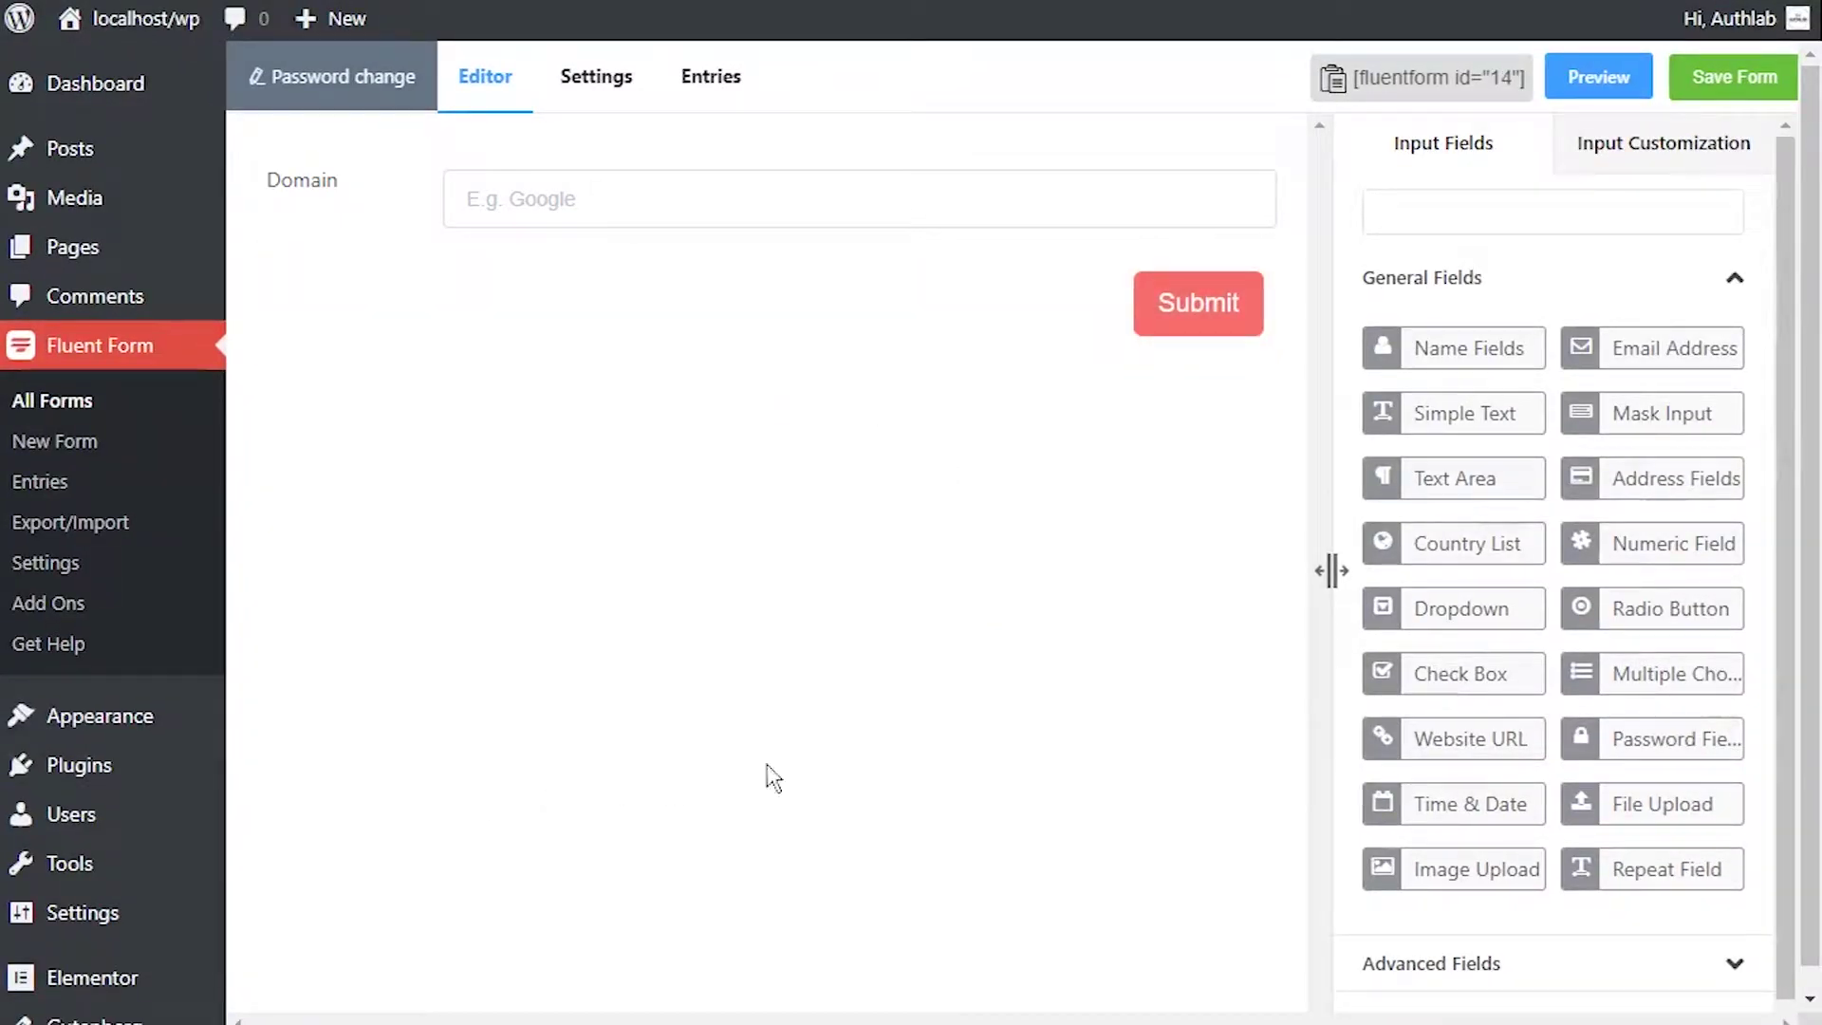
- Drag a Website URL element onto the form directly below the Domain field
mouse_move(1451, 739)
left_mouse_down()
mouse_move(1021, 447)
mouse_move(785, 245)
left_mouse_up()
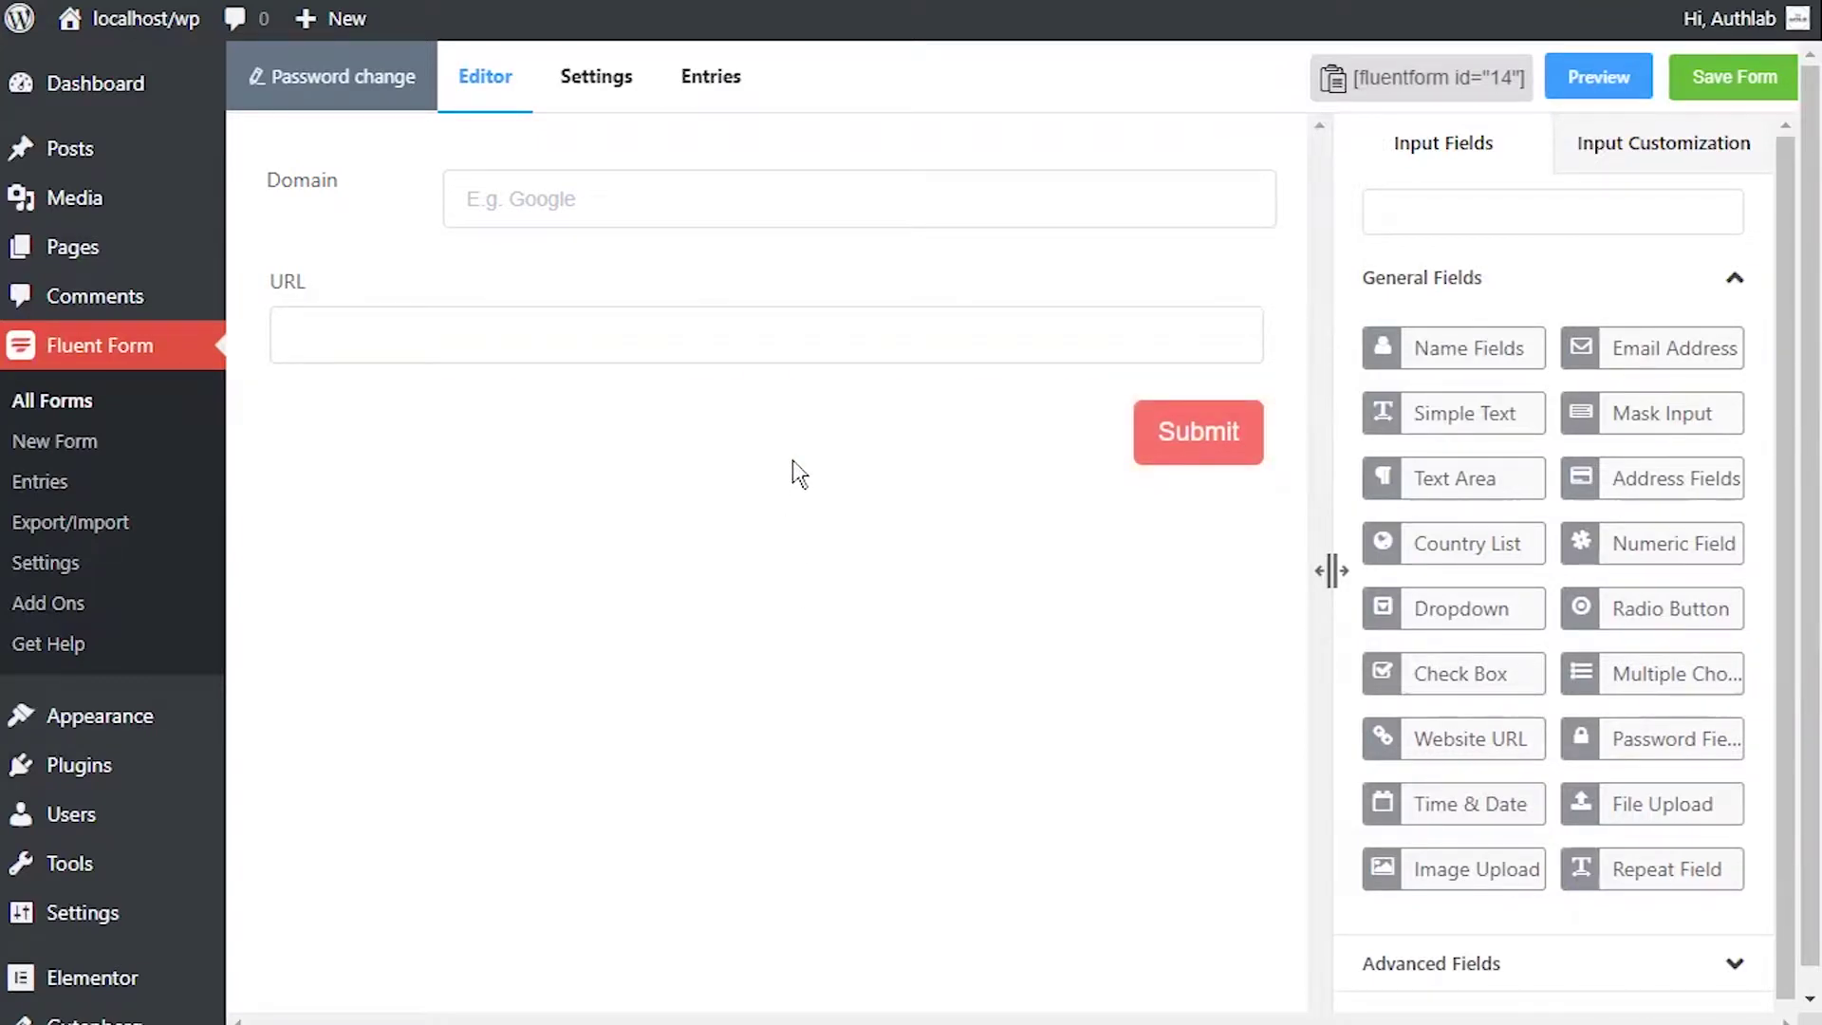
left_click(825, 319)
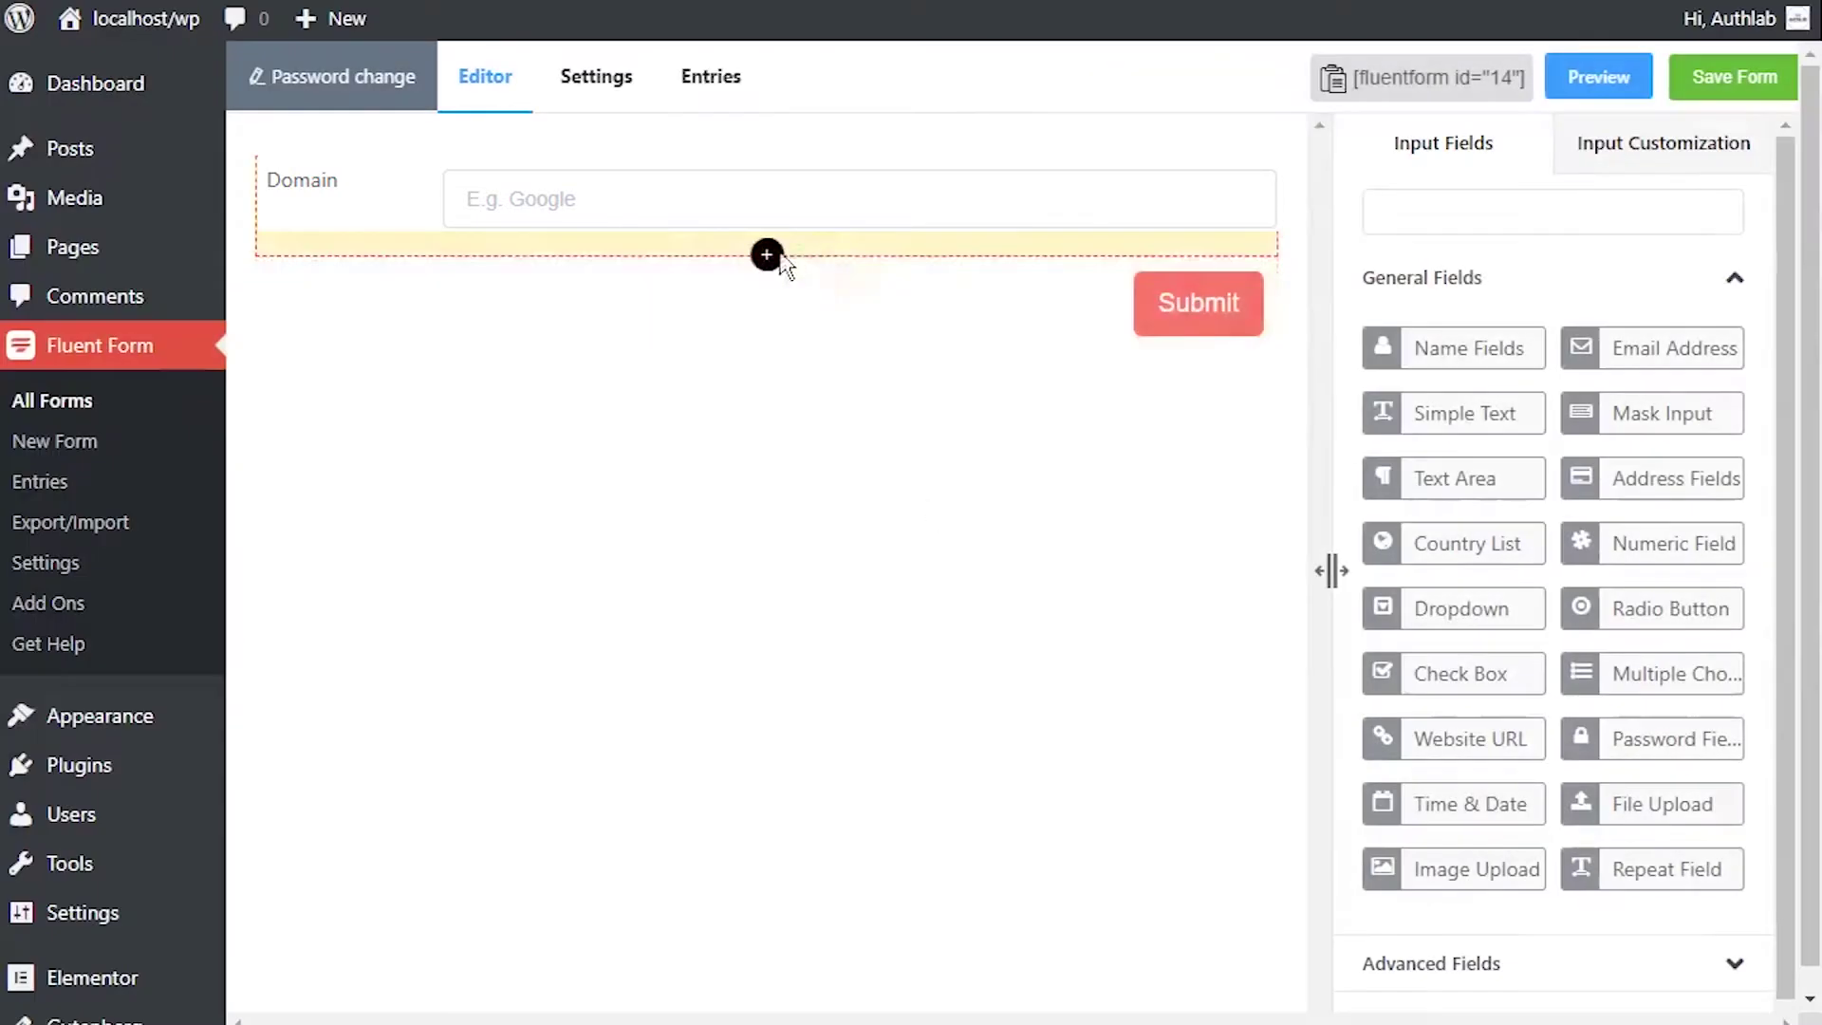
left_click(766, 257)
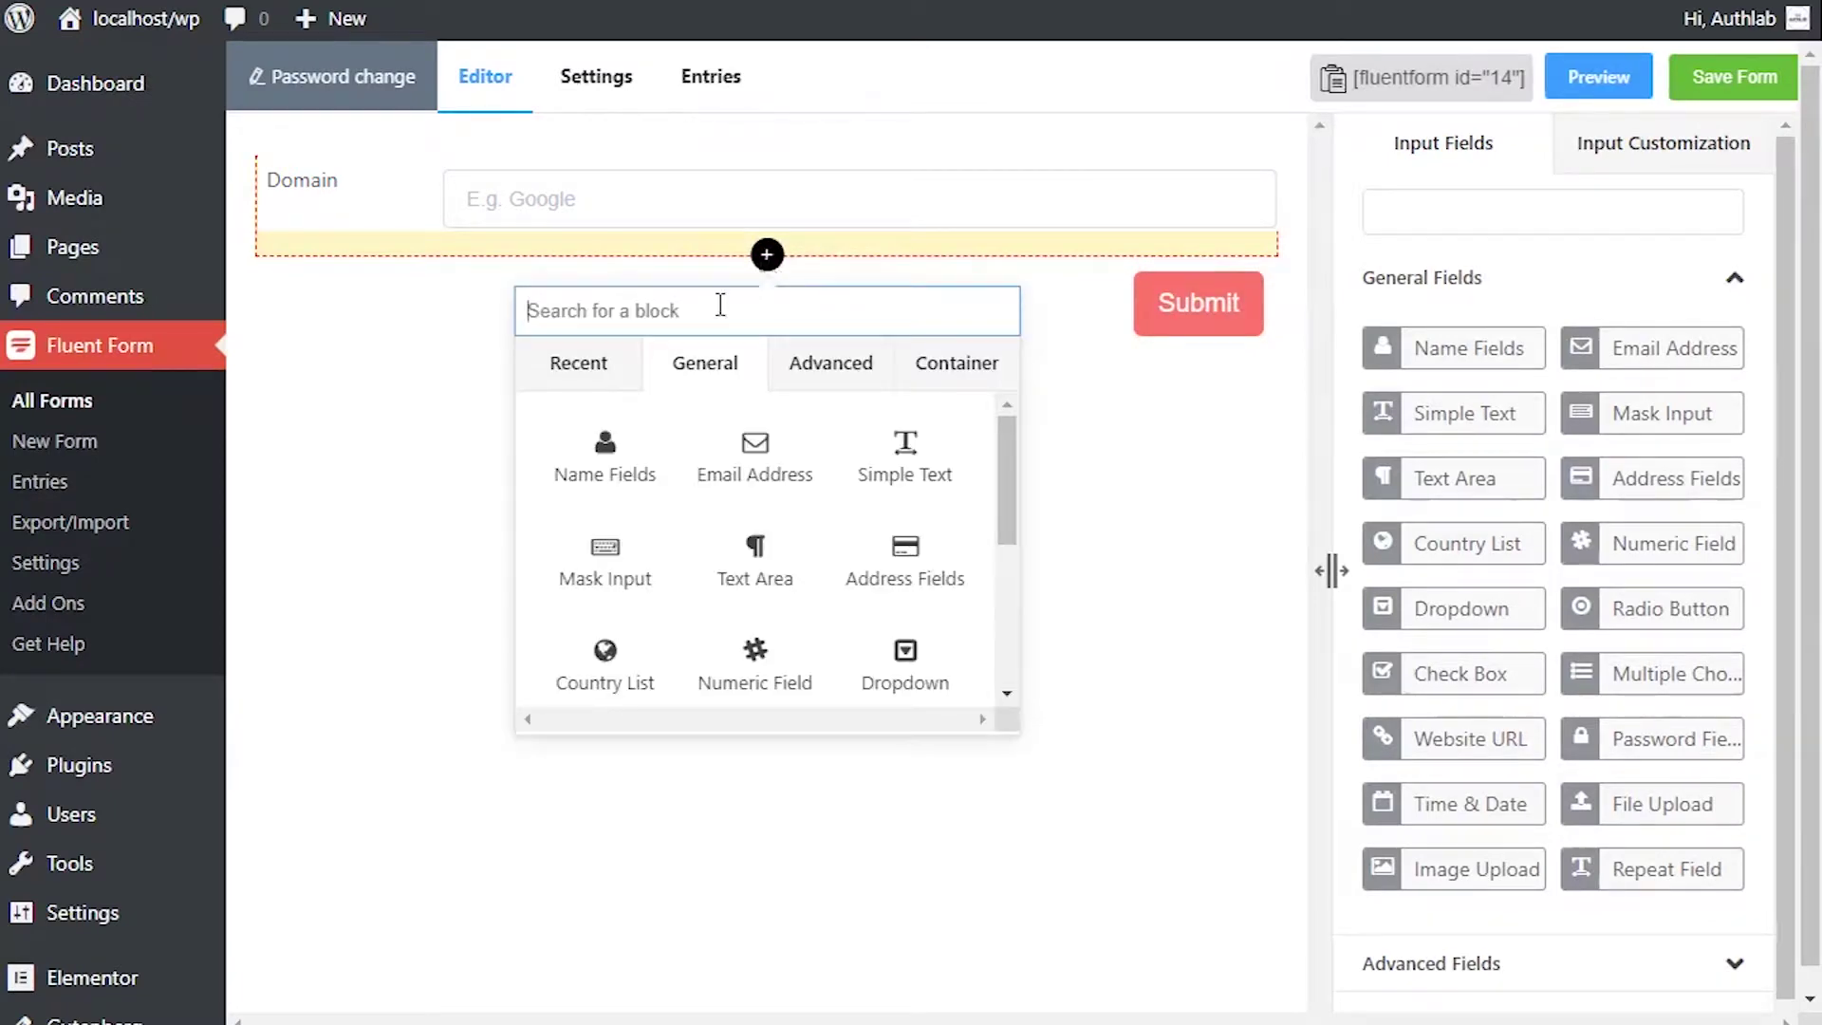
type("url")
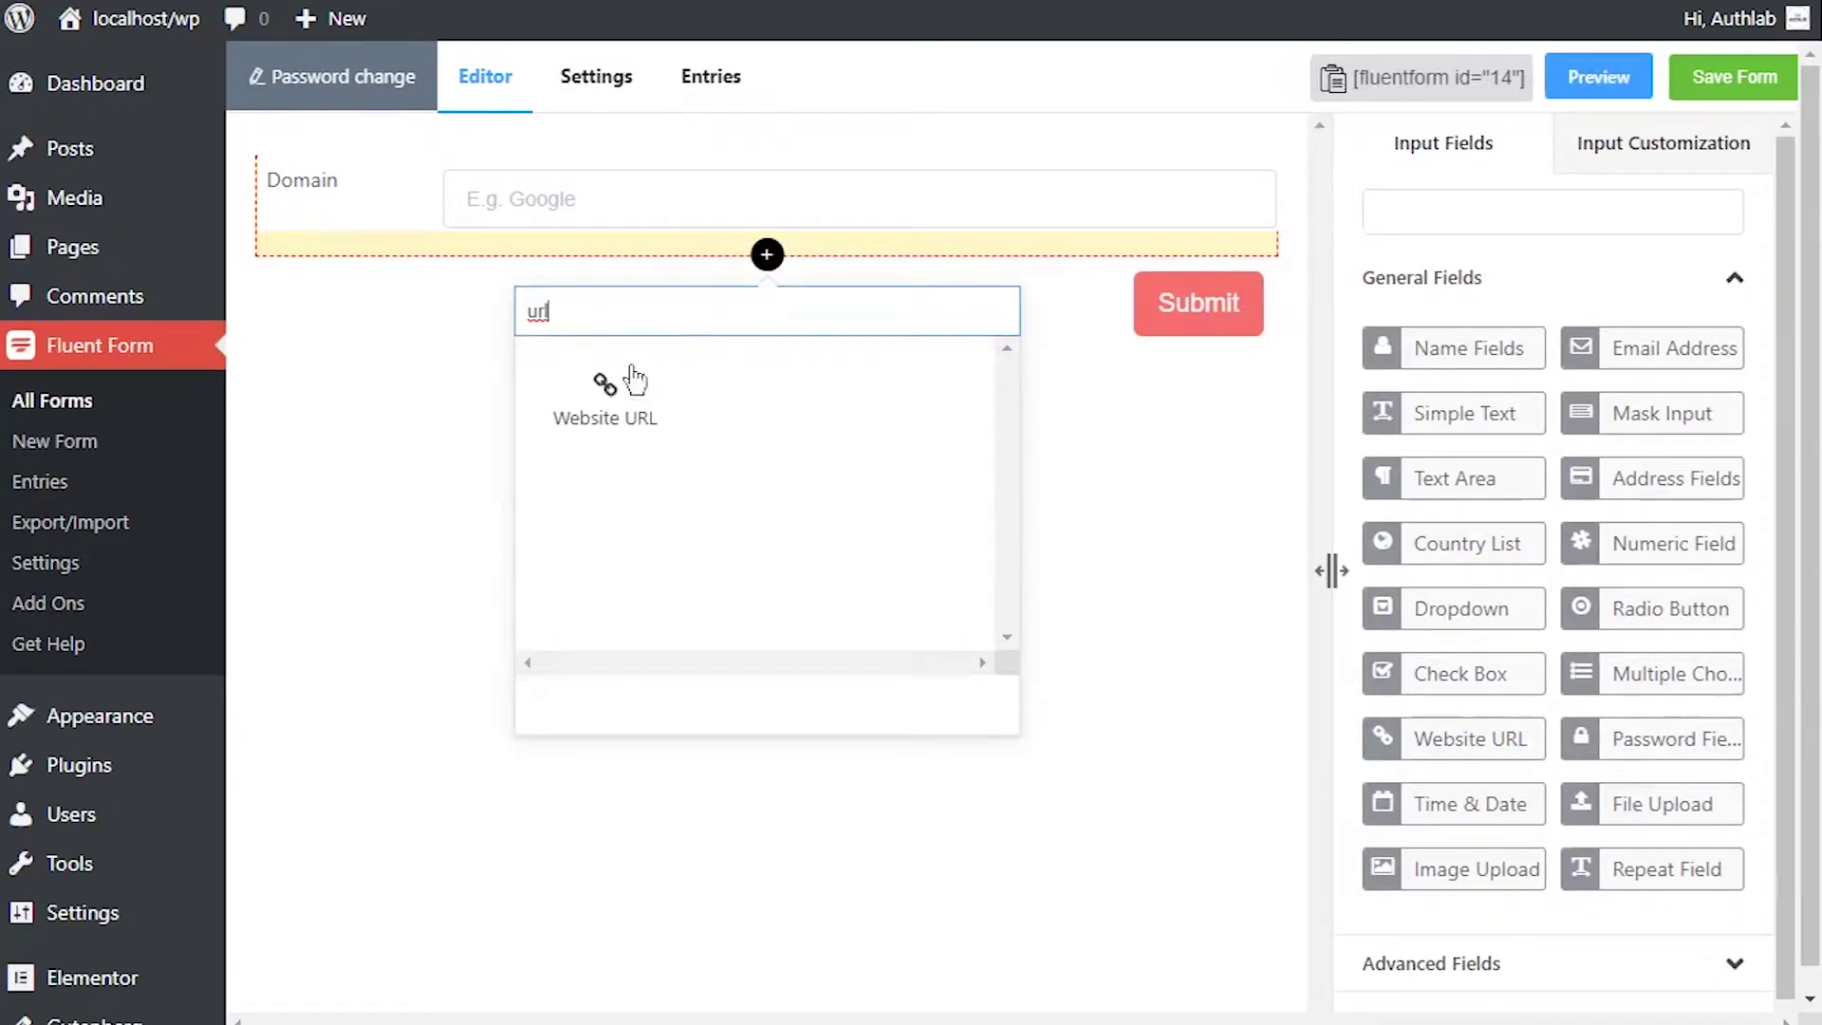
left_click(627, 398)
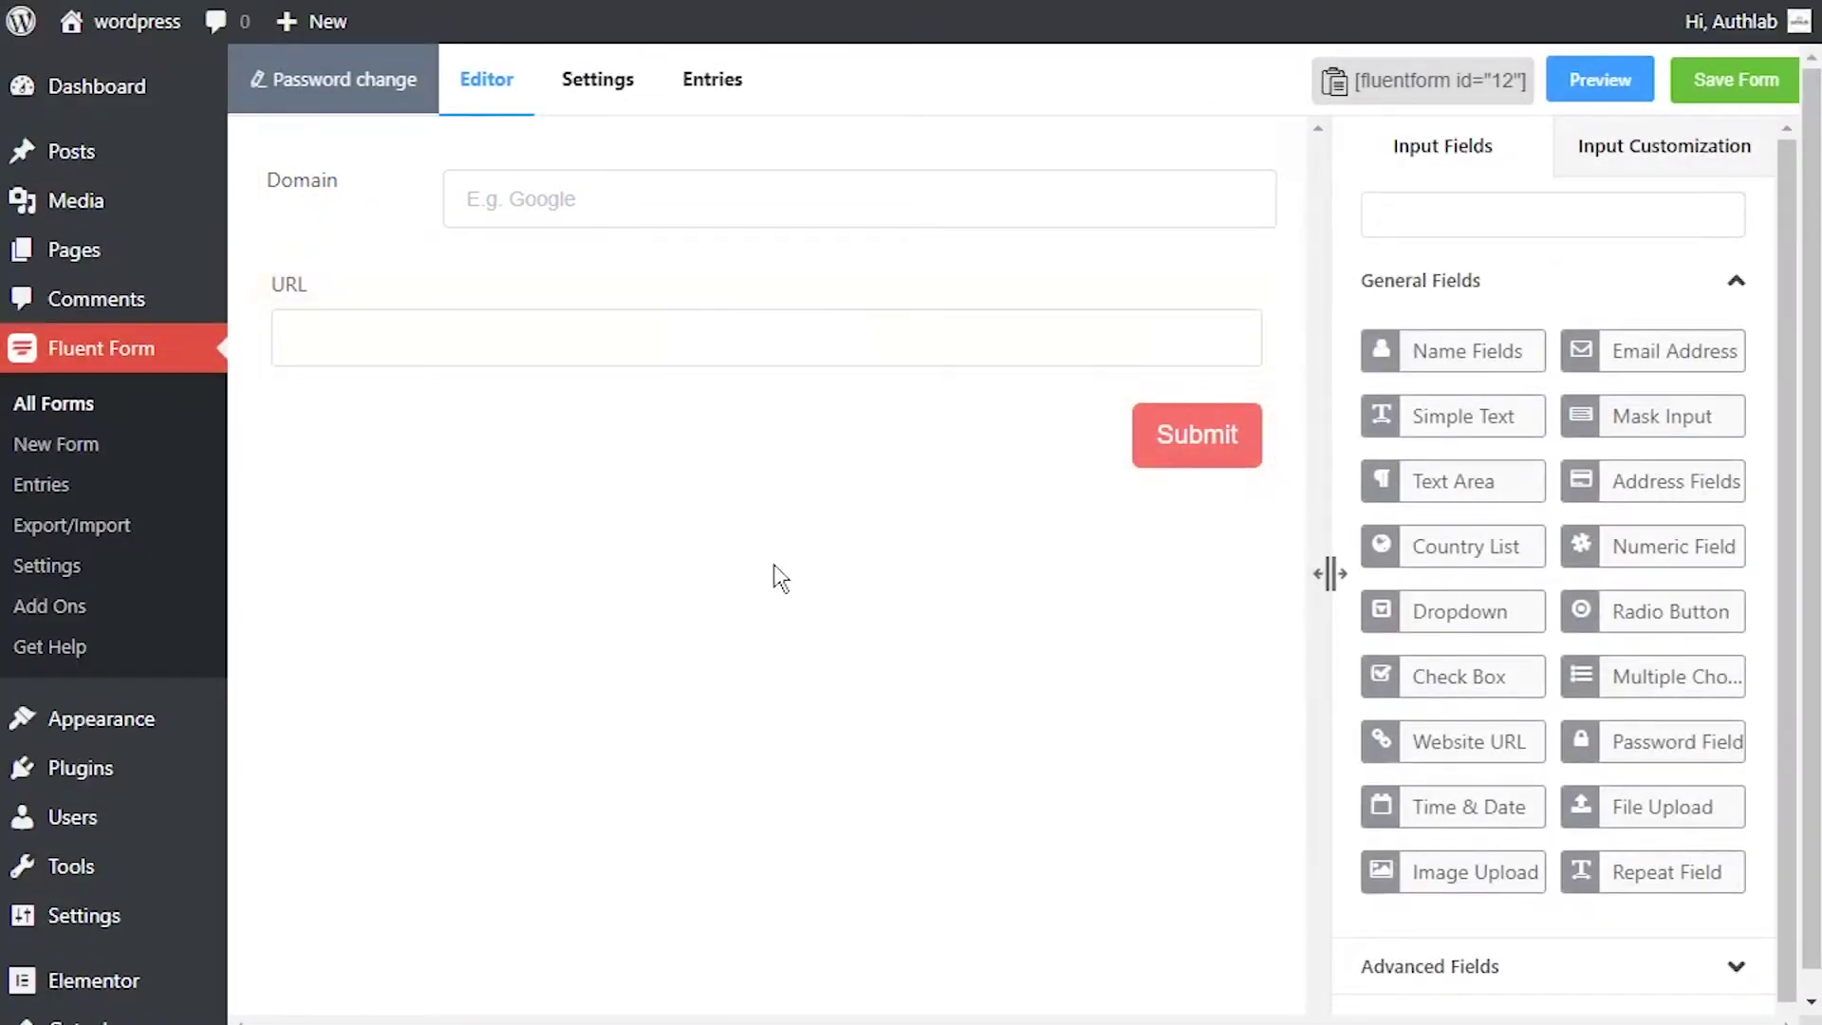
- Rename the URL field's label to 'Website URL'
left_click(746, 321)
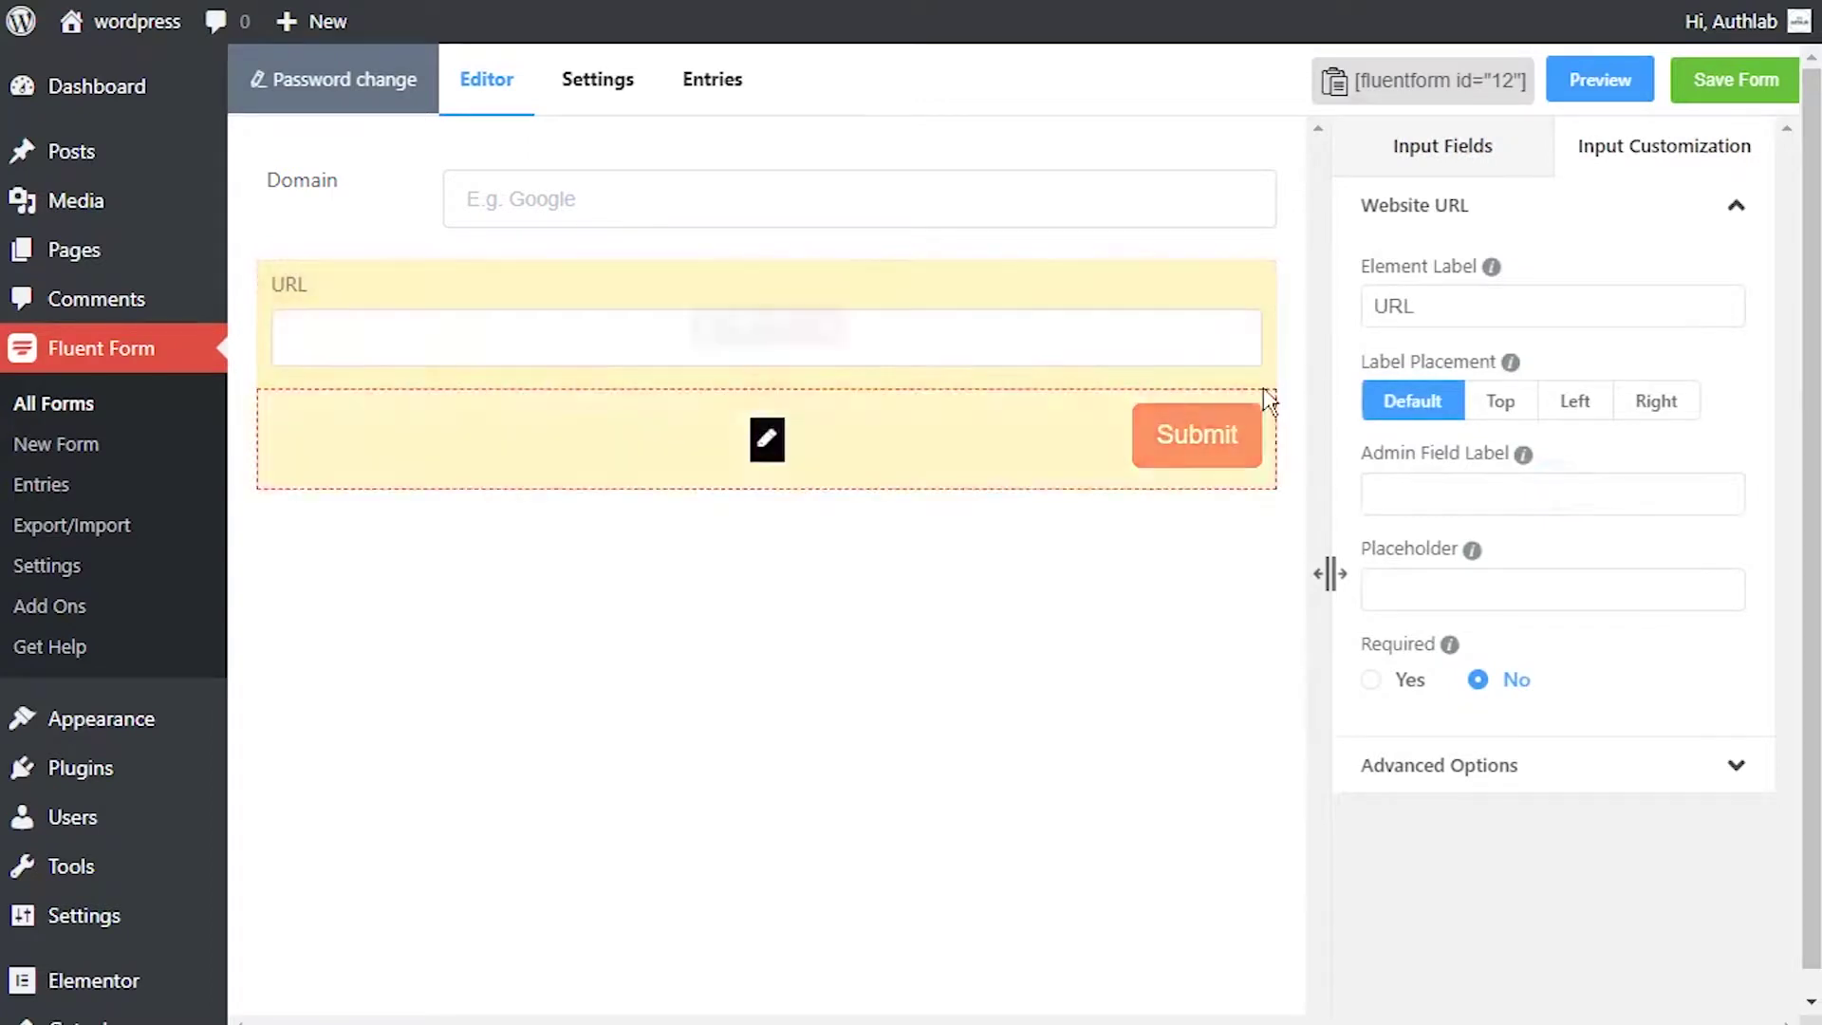
left_click(1457, 308)
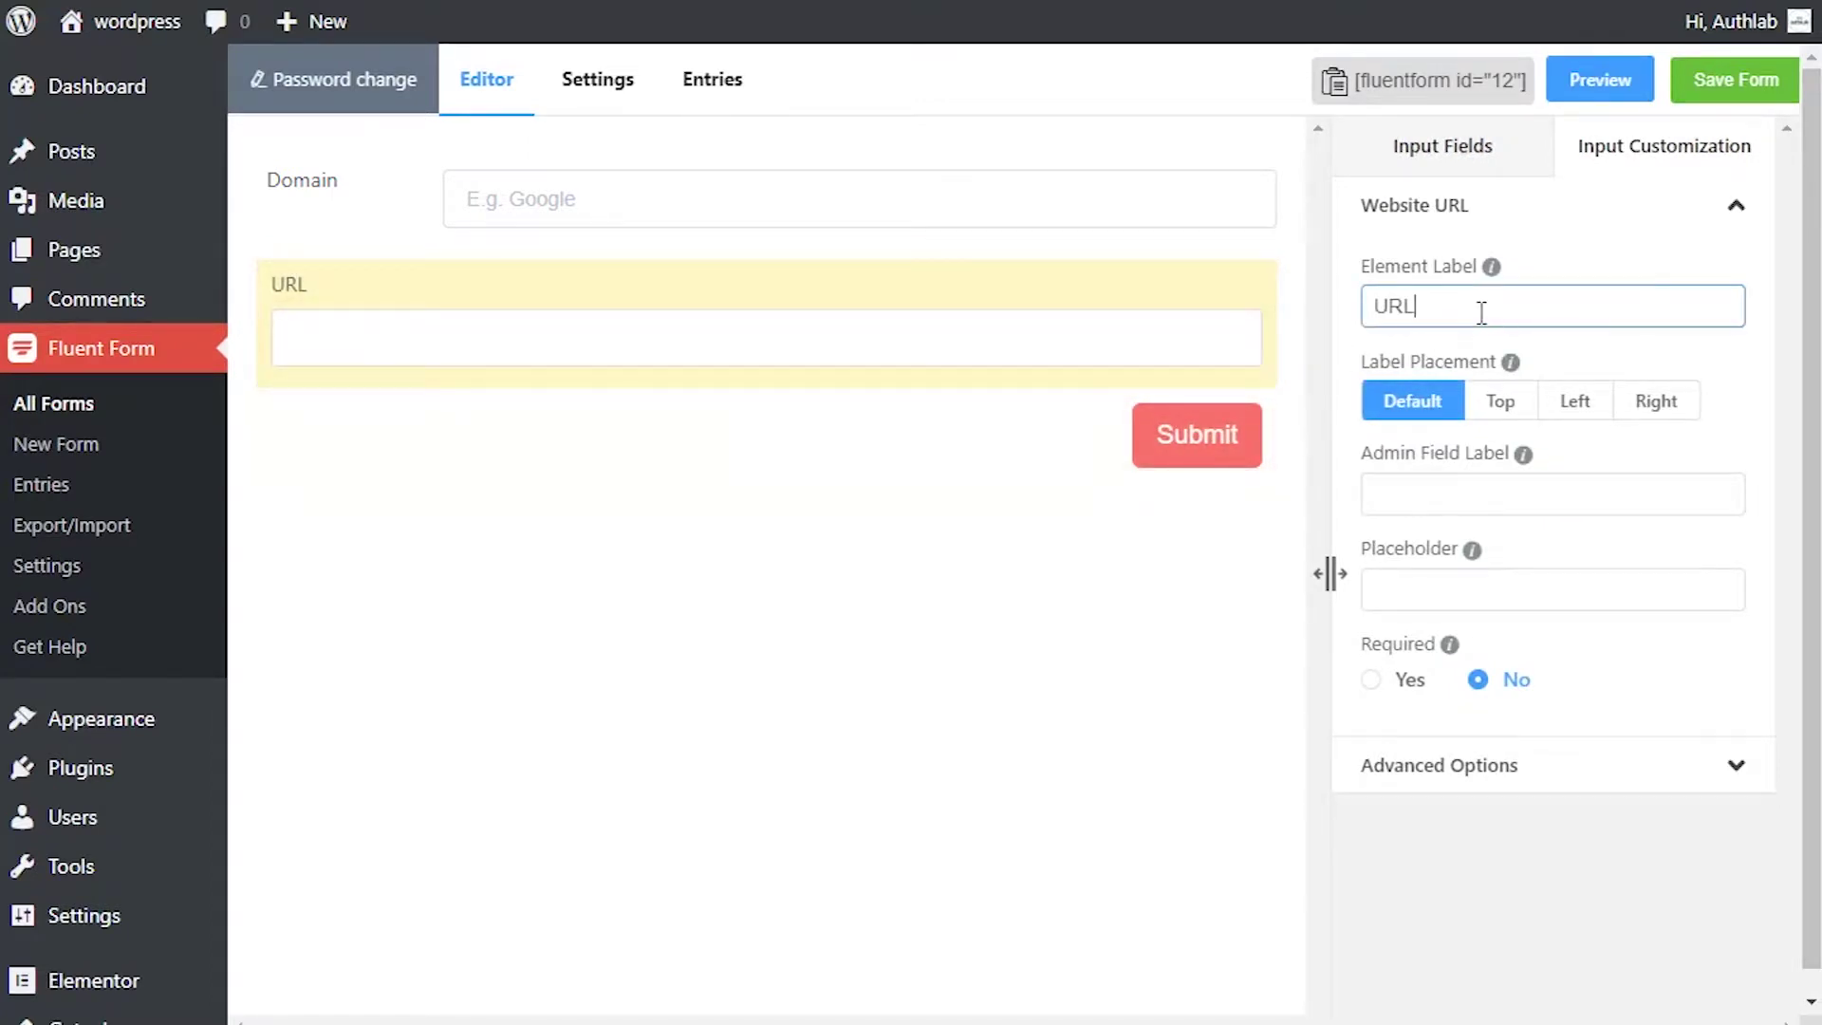
type("Website")
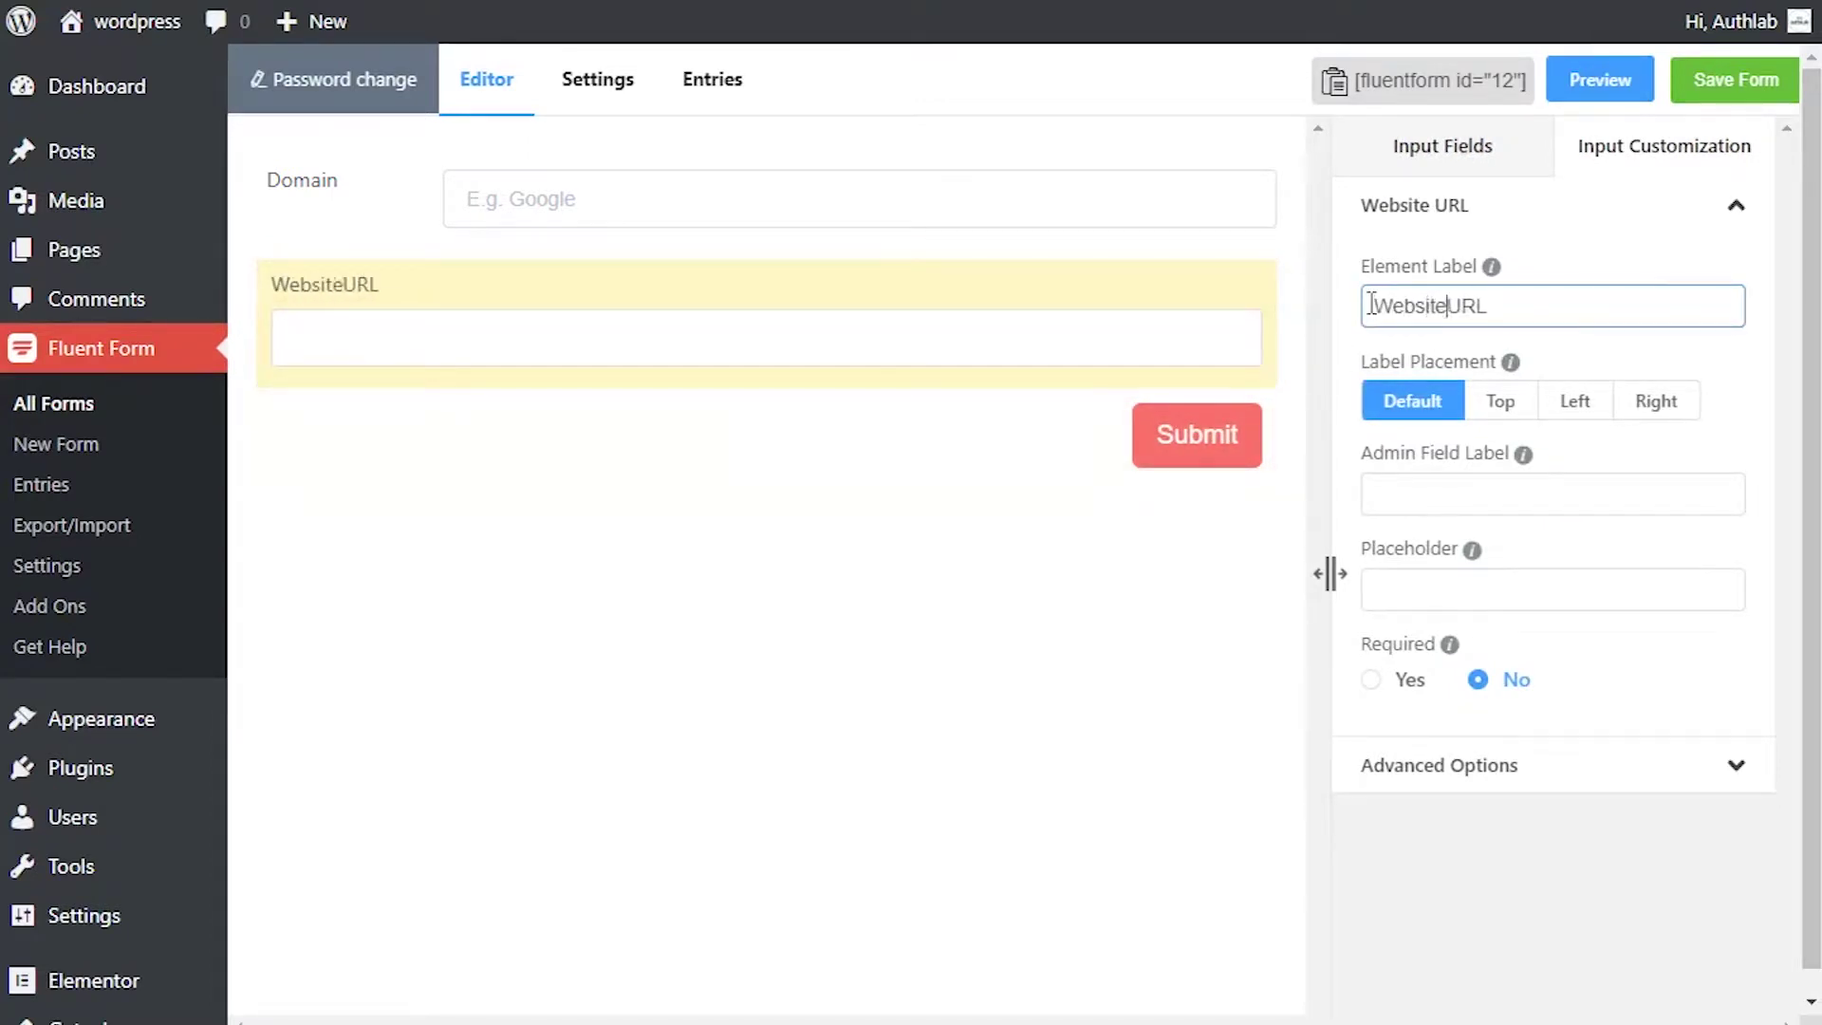
left_click(1409, 428)
- Set the Website URL label placement to Left after trying the other alignments
left_click(1500, 401)
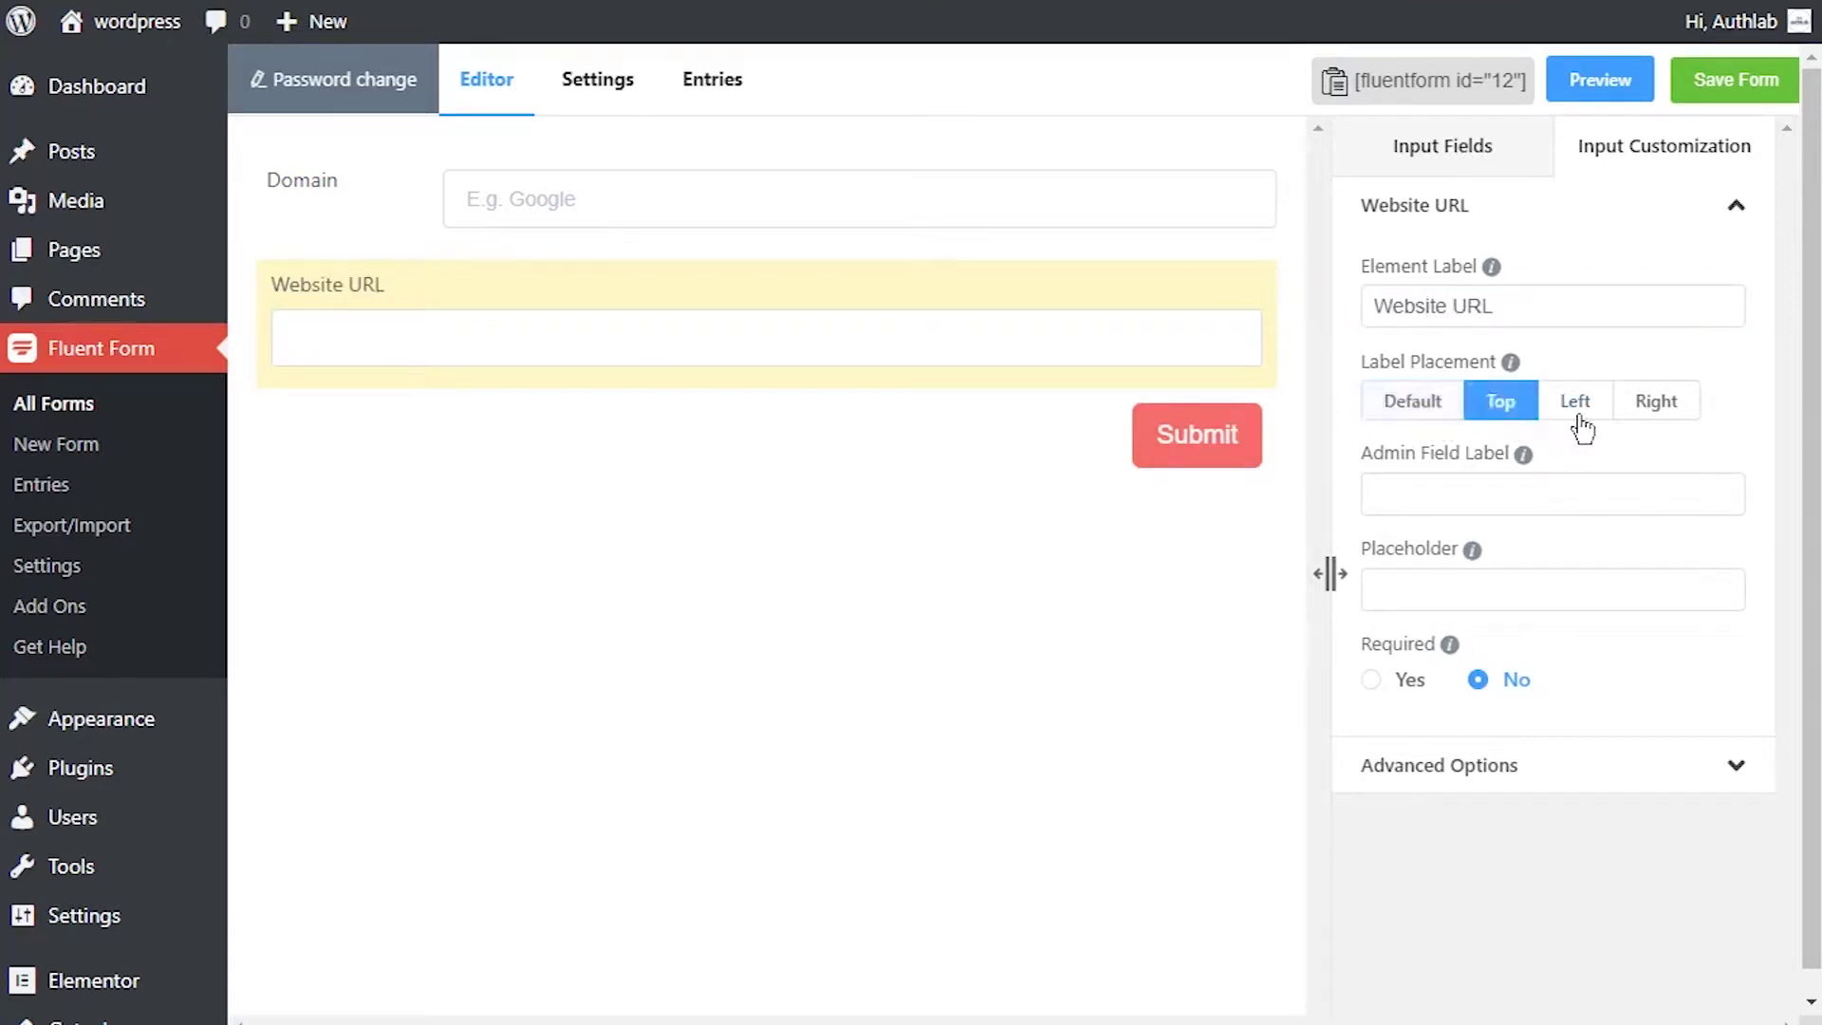
left_click(1573, 400)
left_click(1655, 399)
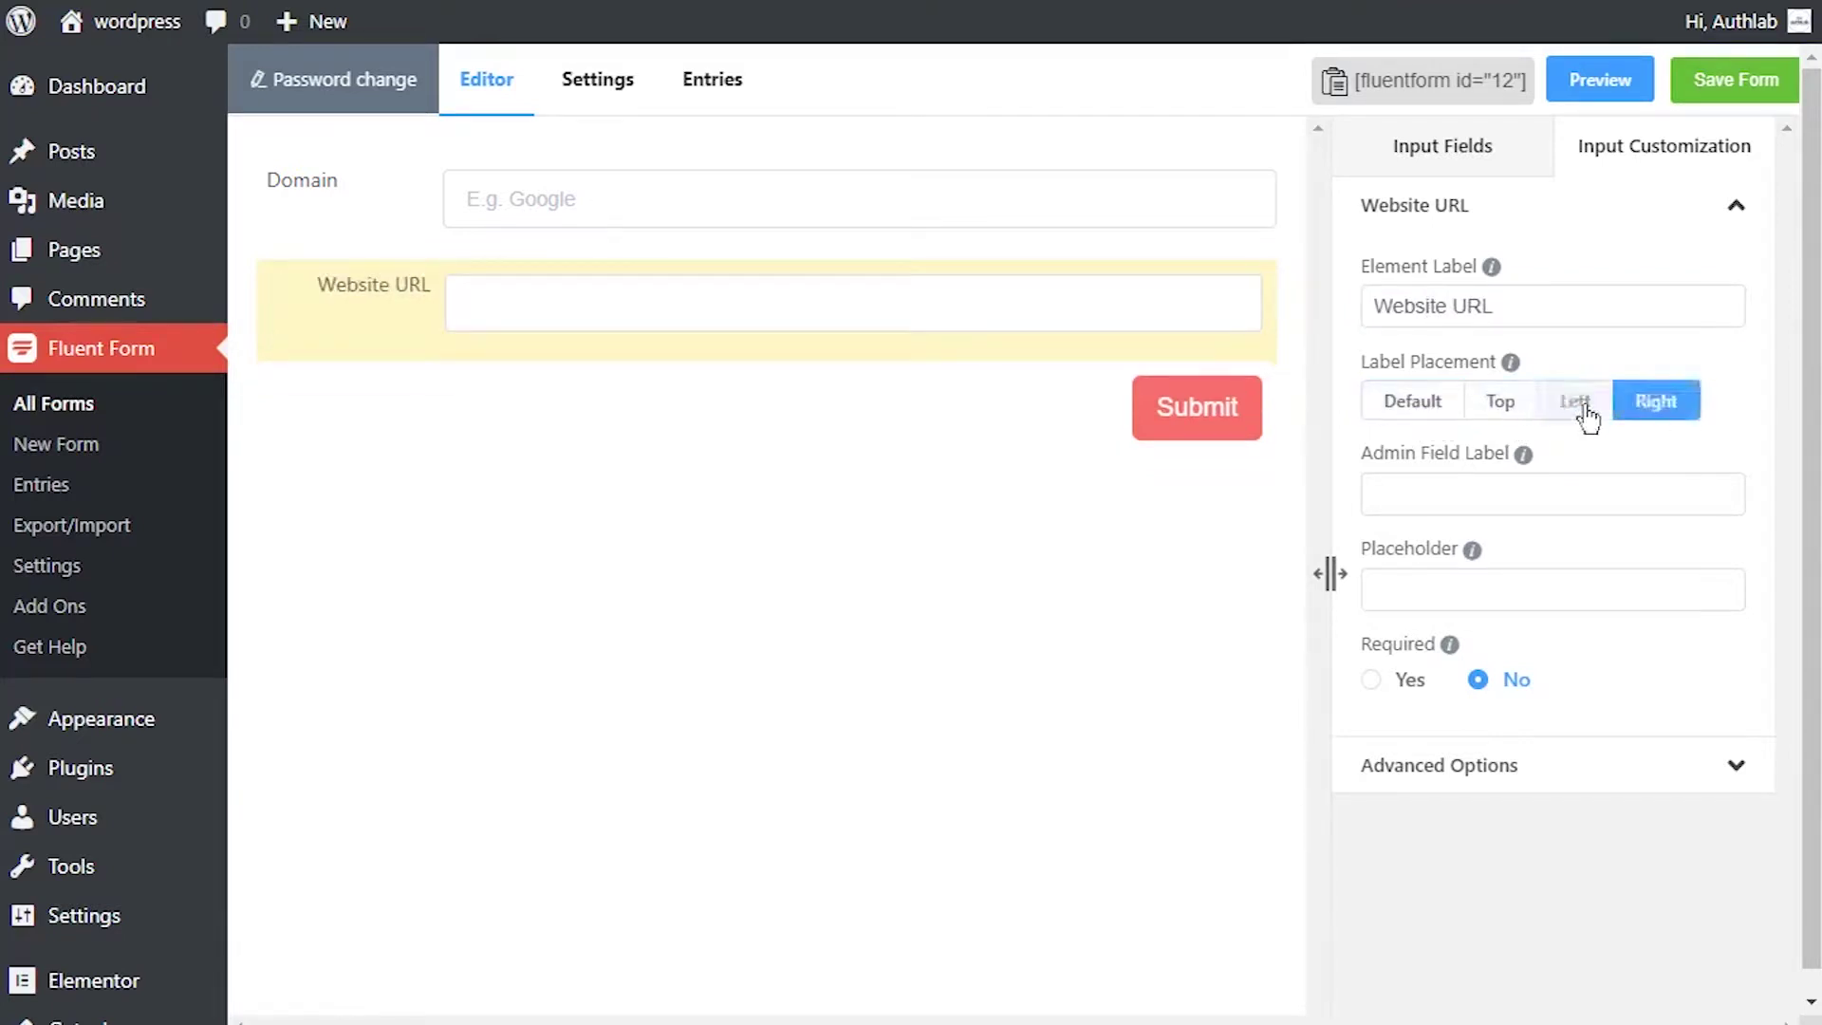
left_click(1575, 400)
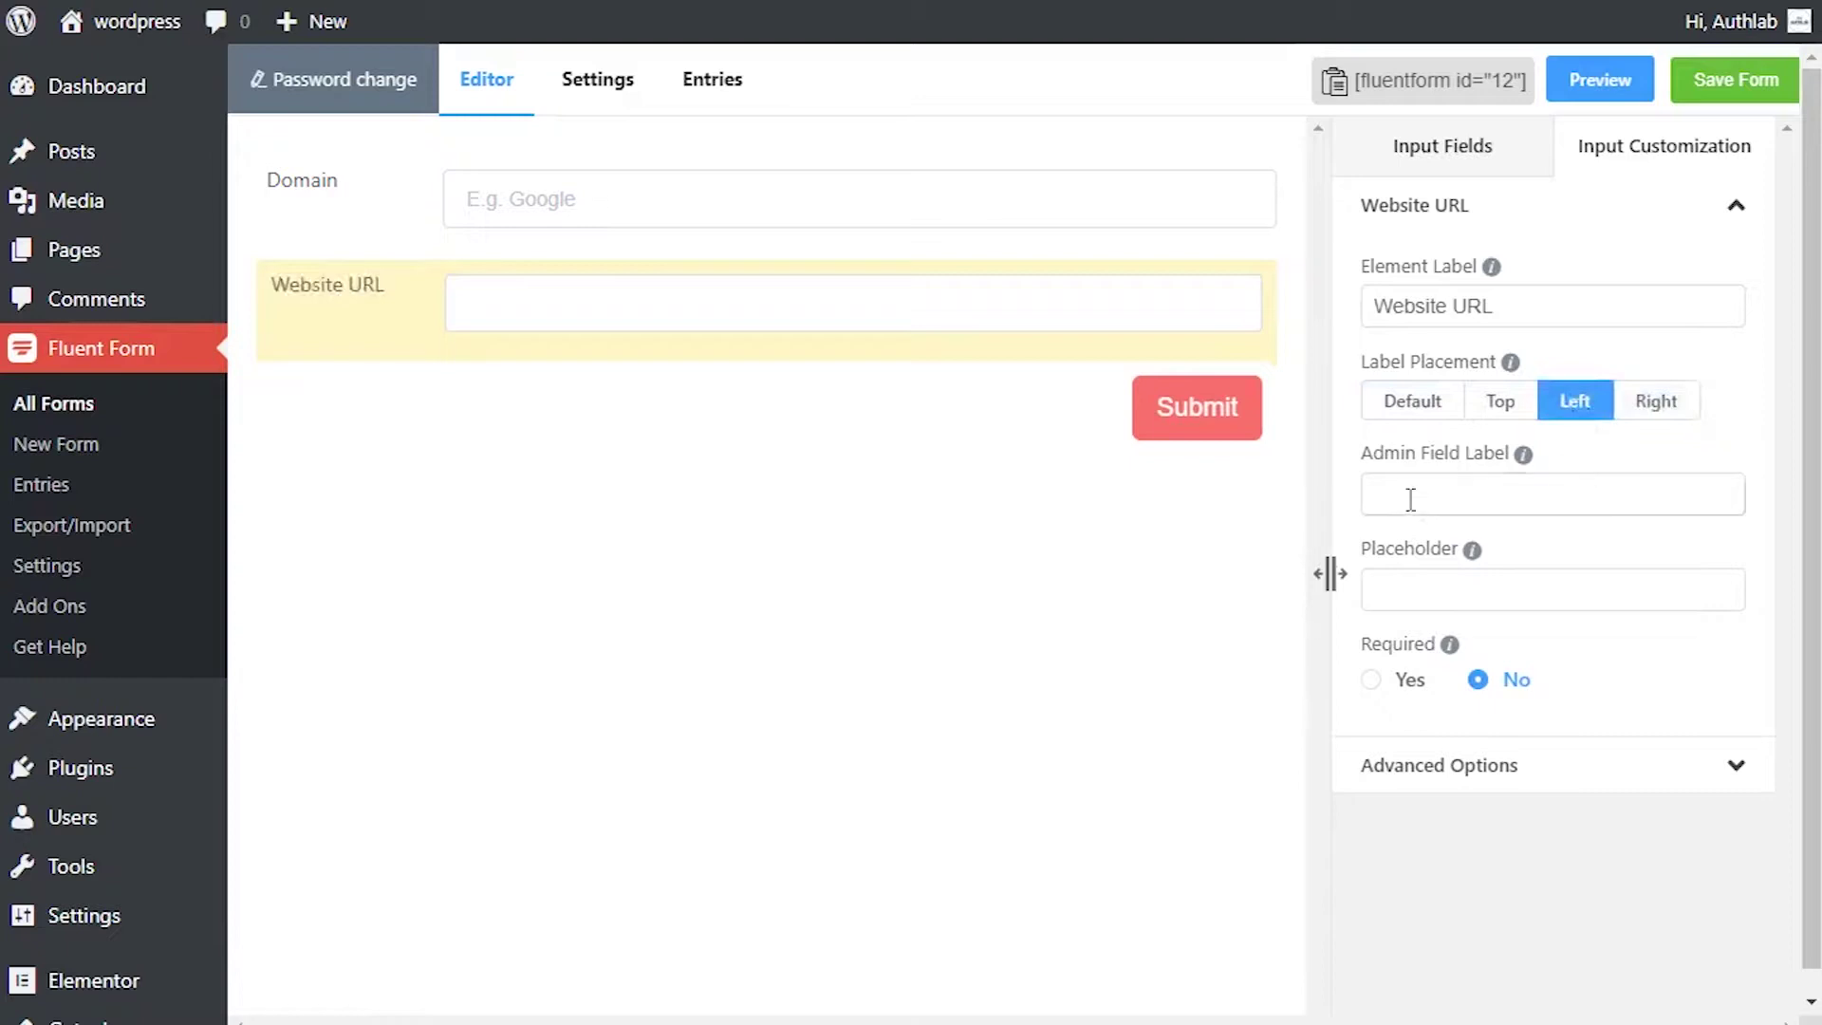
left_click(1456, 485)
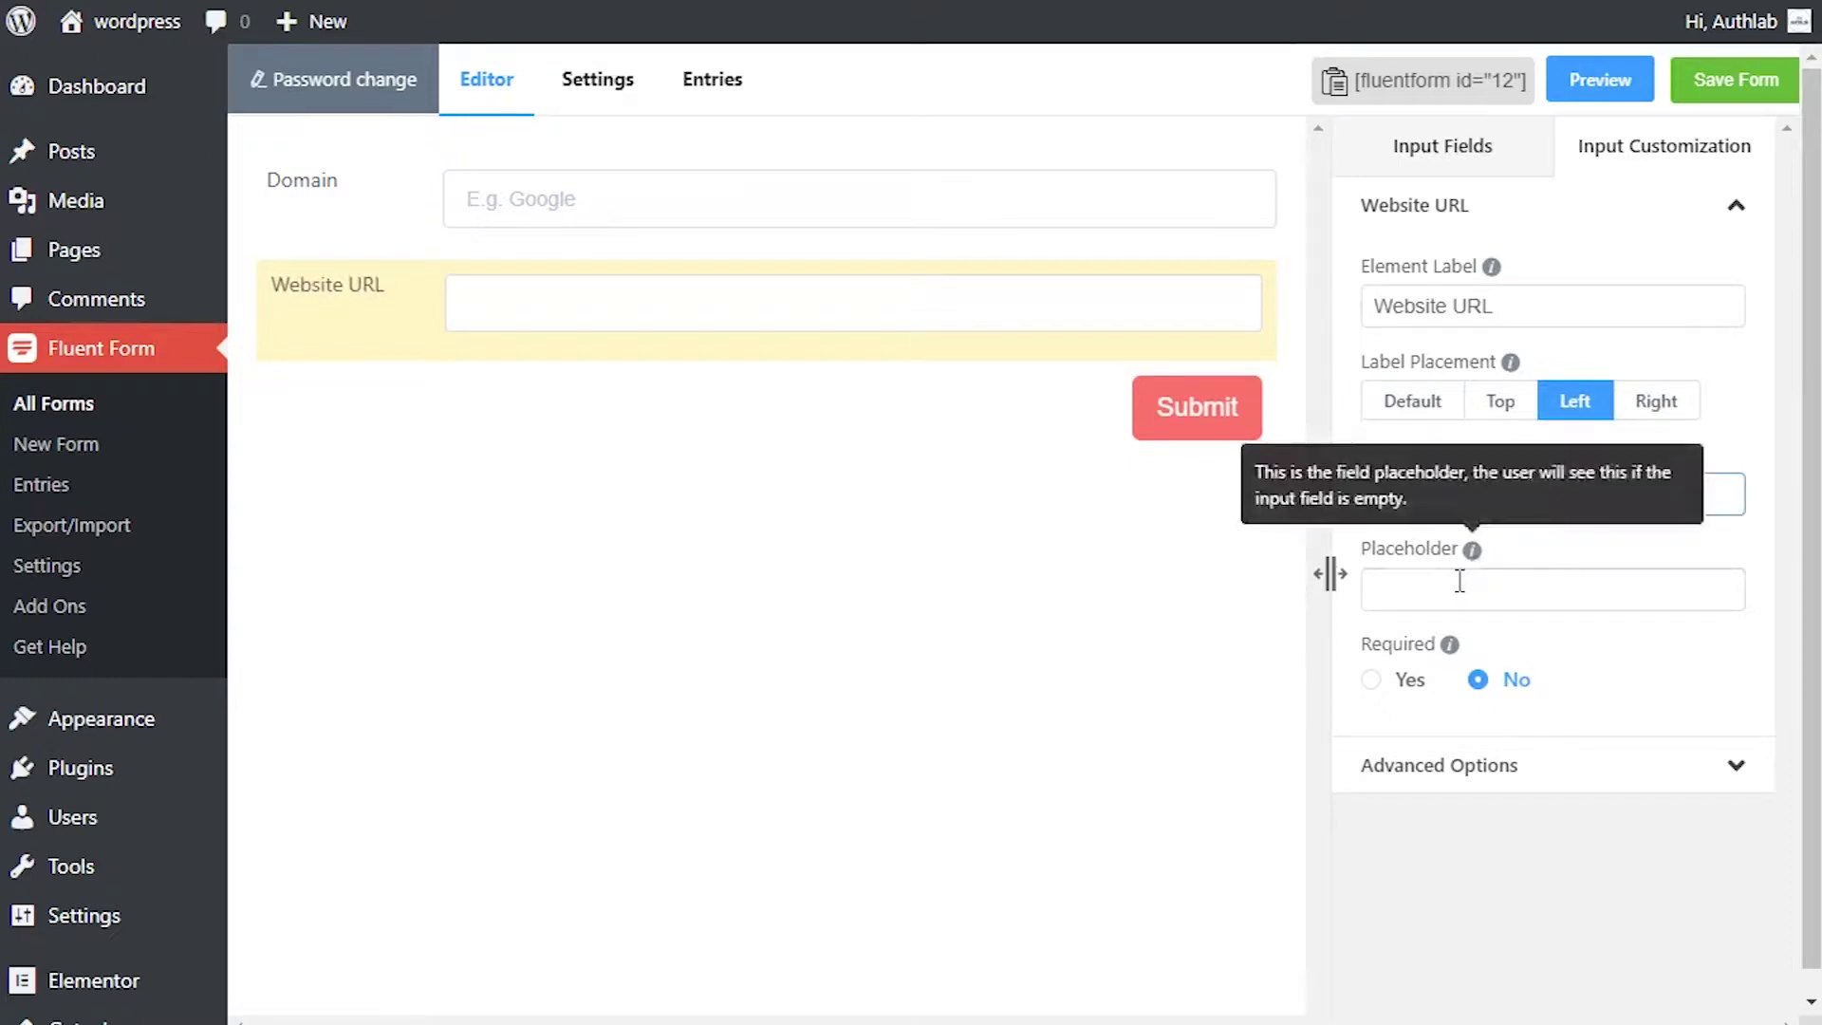
left_click(1508, 587)
type("http")
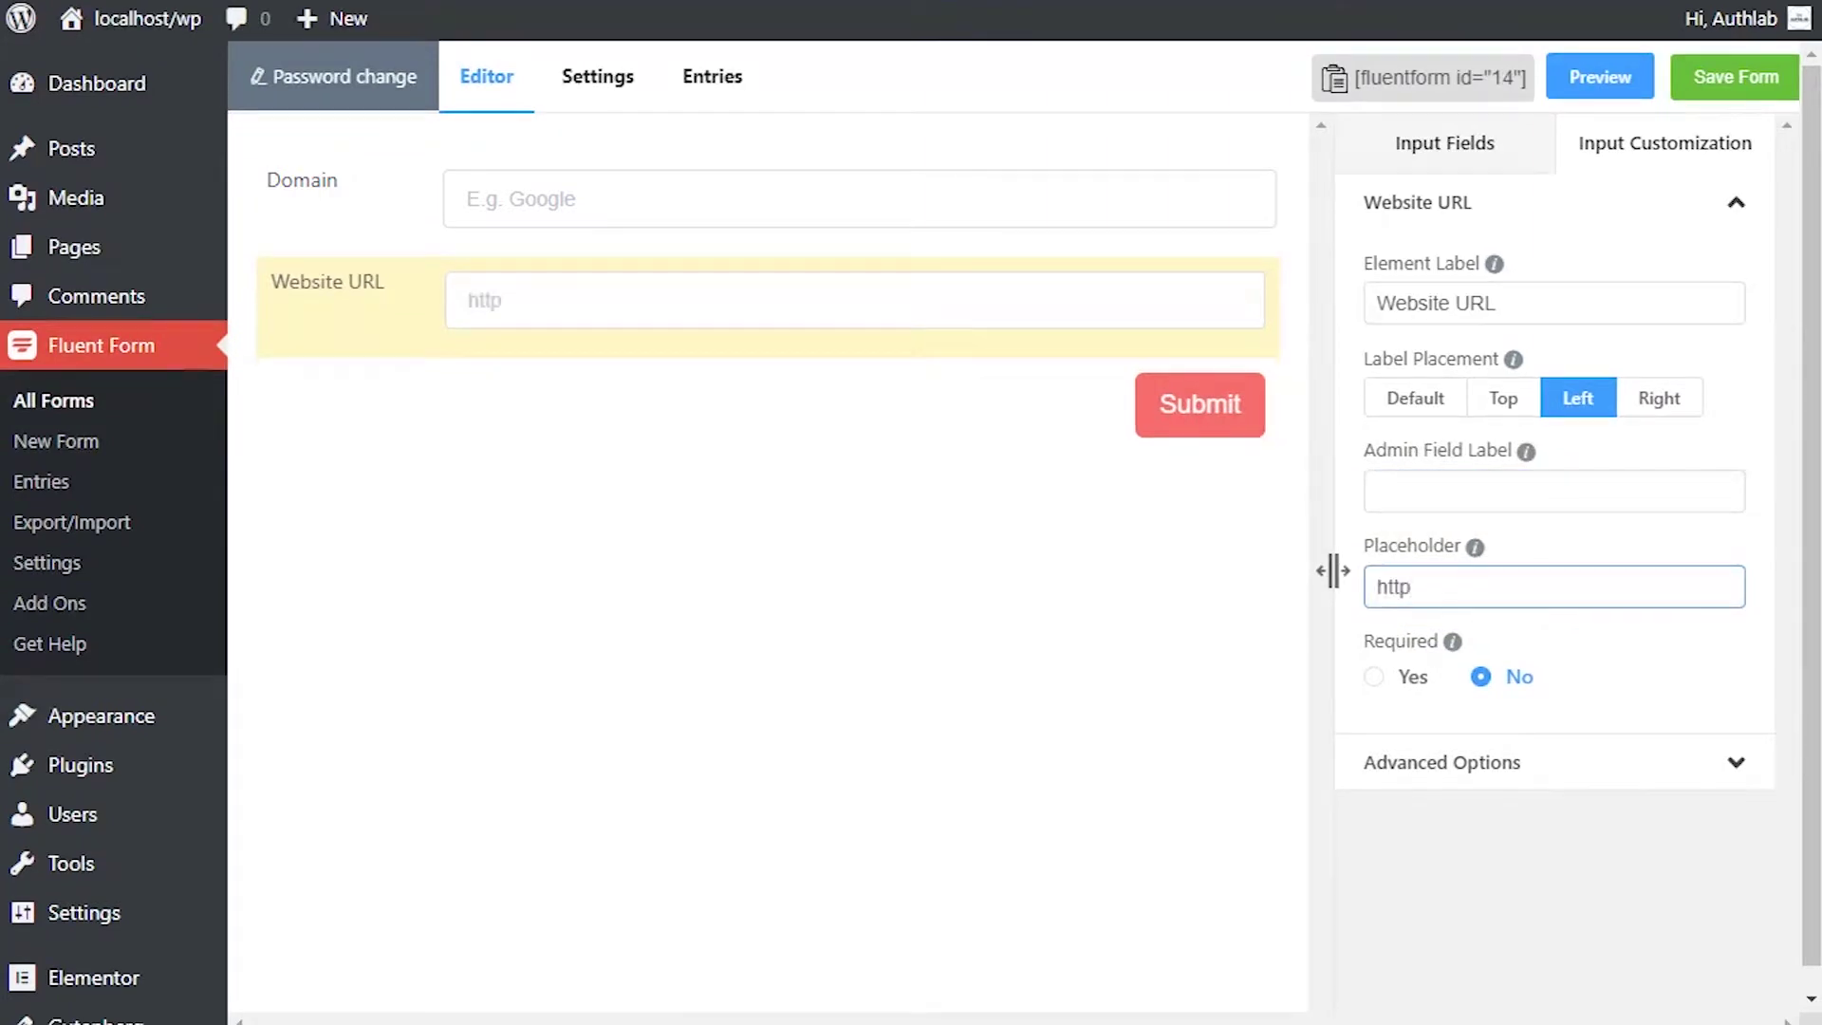
type("://www.")
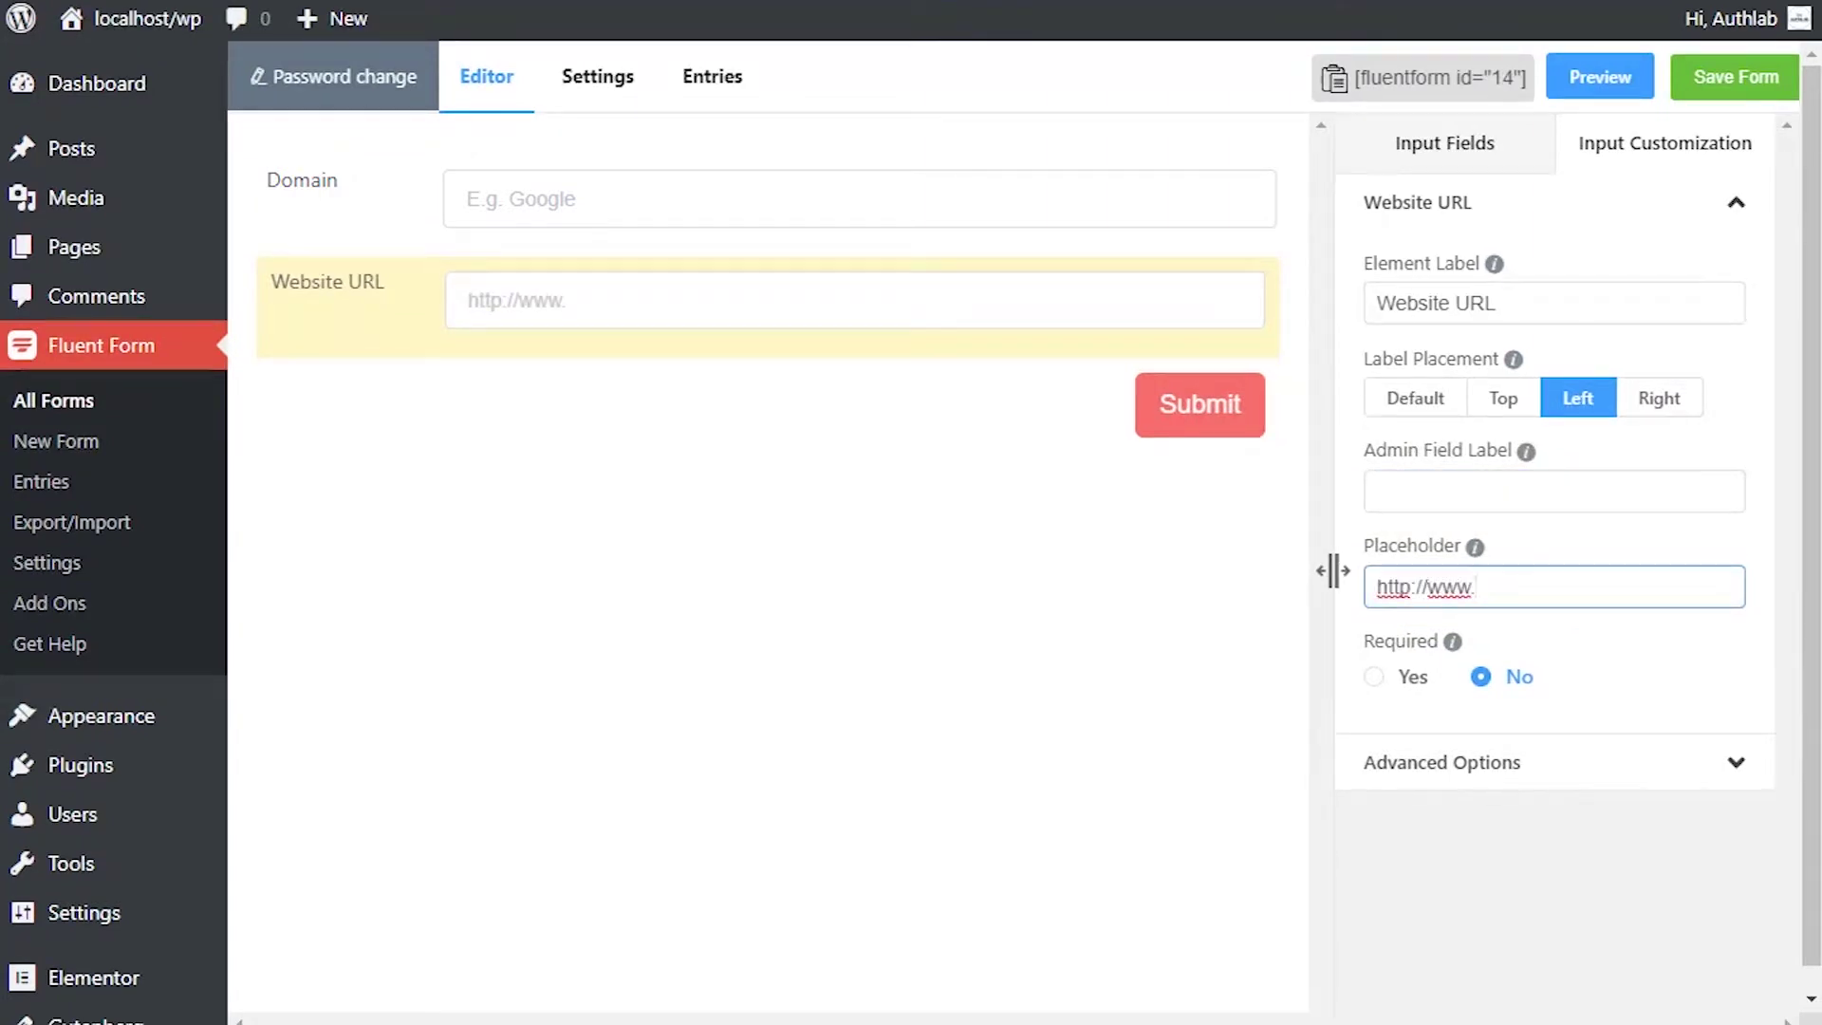
type("g")
type(".com")
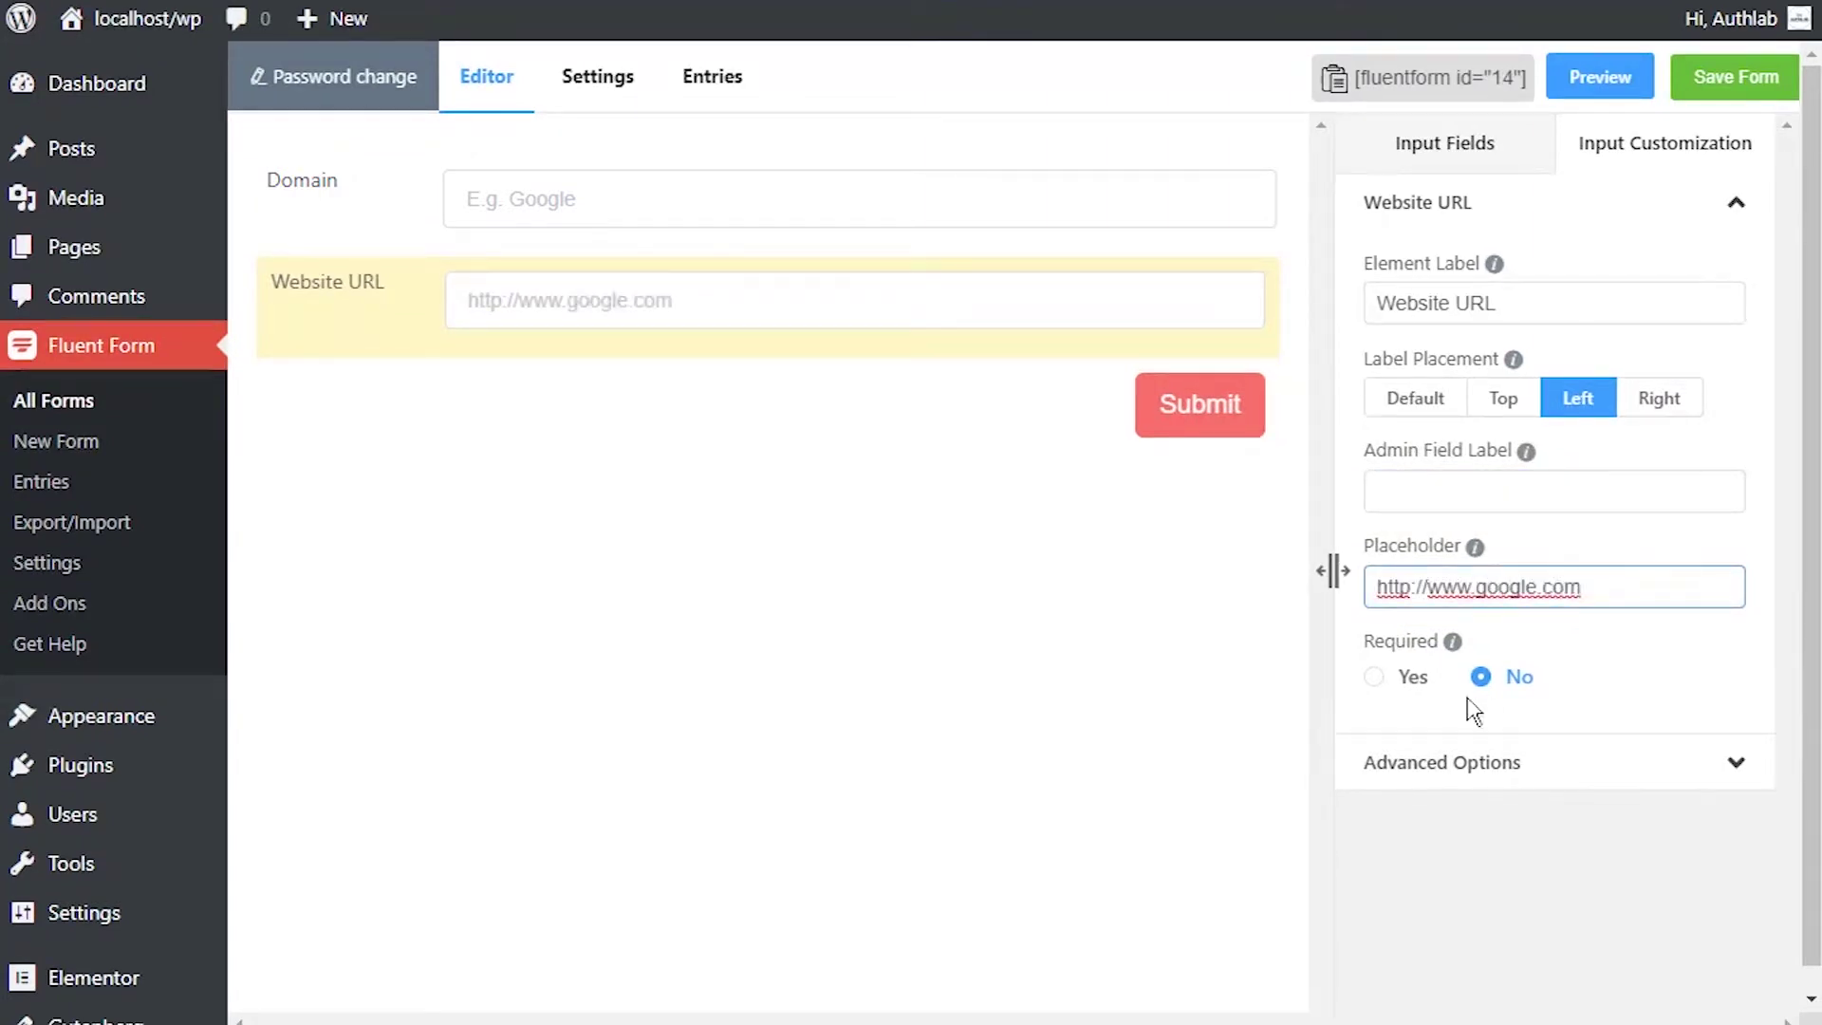
left_click(1376, 678)
left_click(1580, 764)
key("BackSpace")
key("BackSpace")
key("BackSpace")
key("ctrl+a")
type("You have to fi")
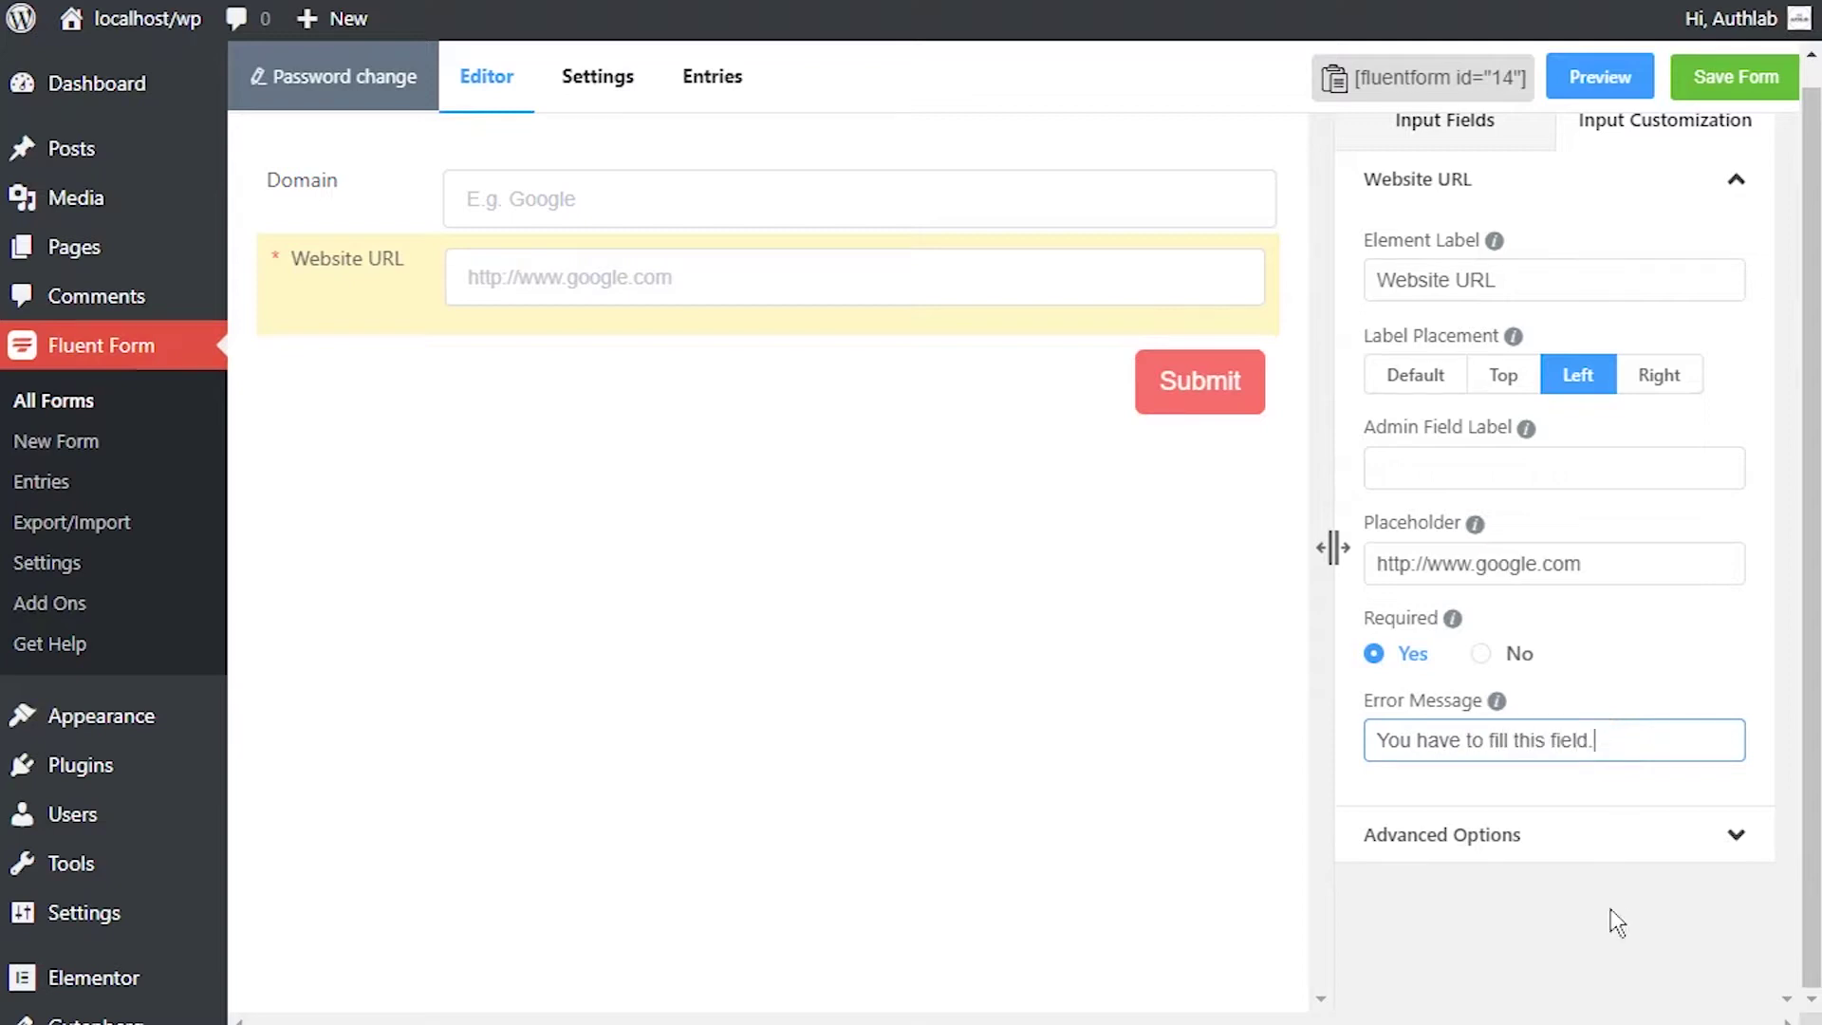
left_click(1547, 841)
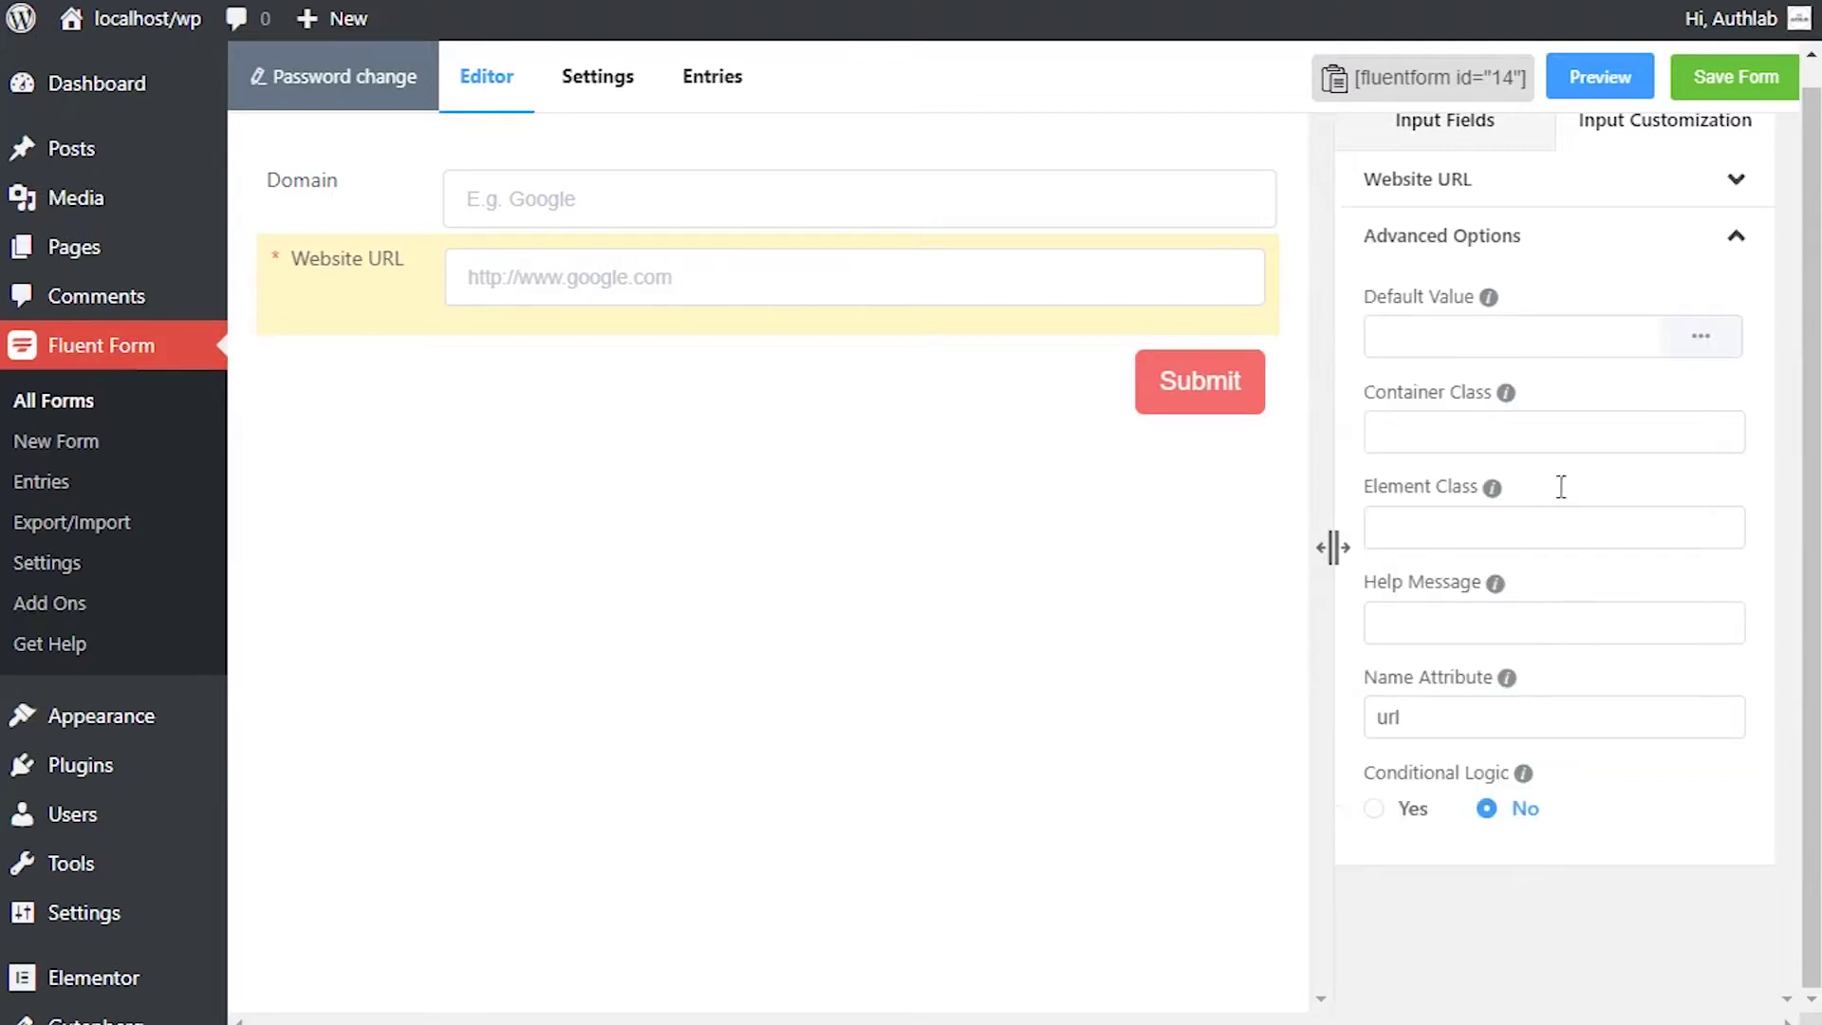
- Browse the Default Value shortcode list and close it without choosing one
left_click(1622, 333)
left_click(1701, 336)
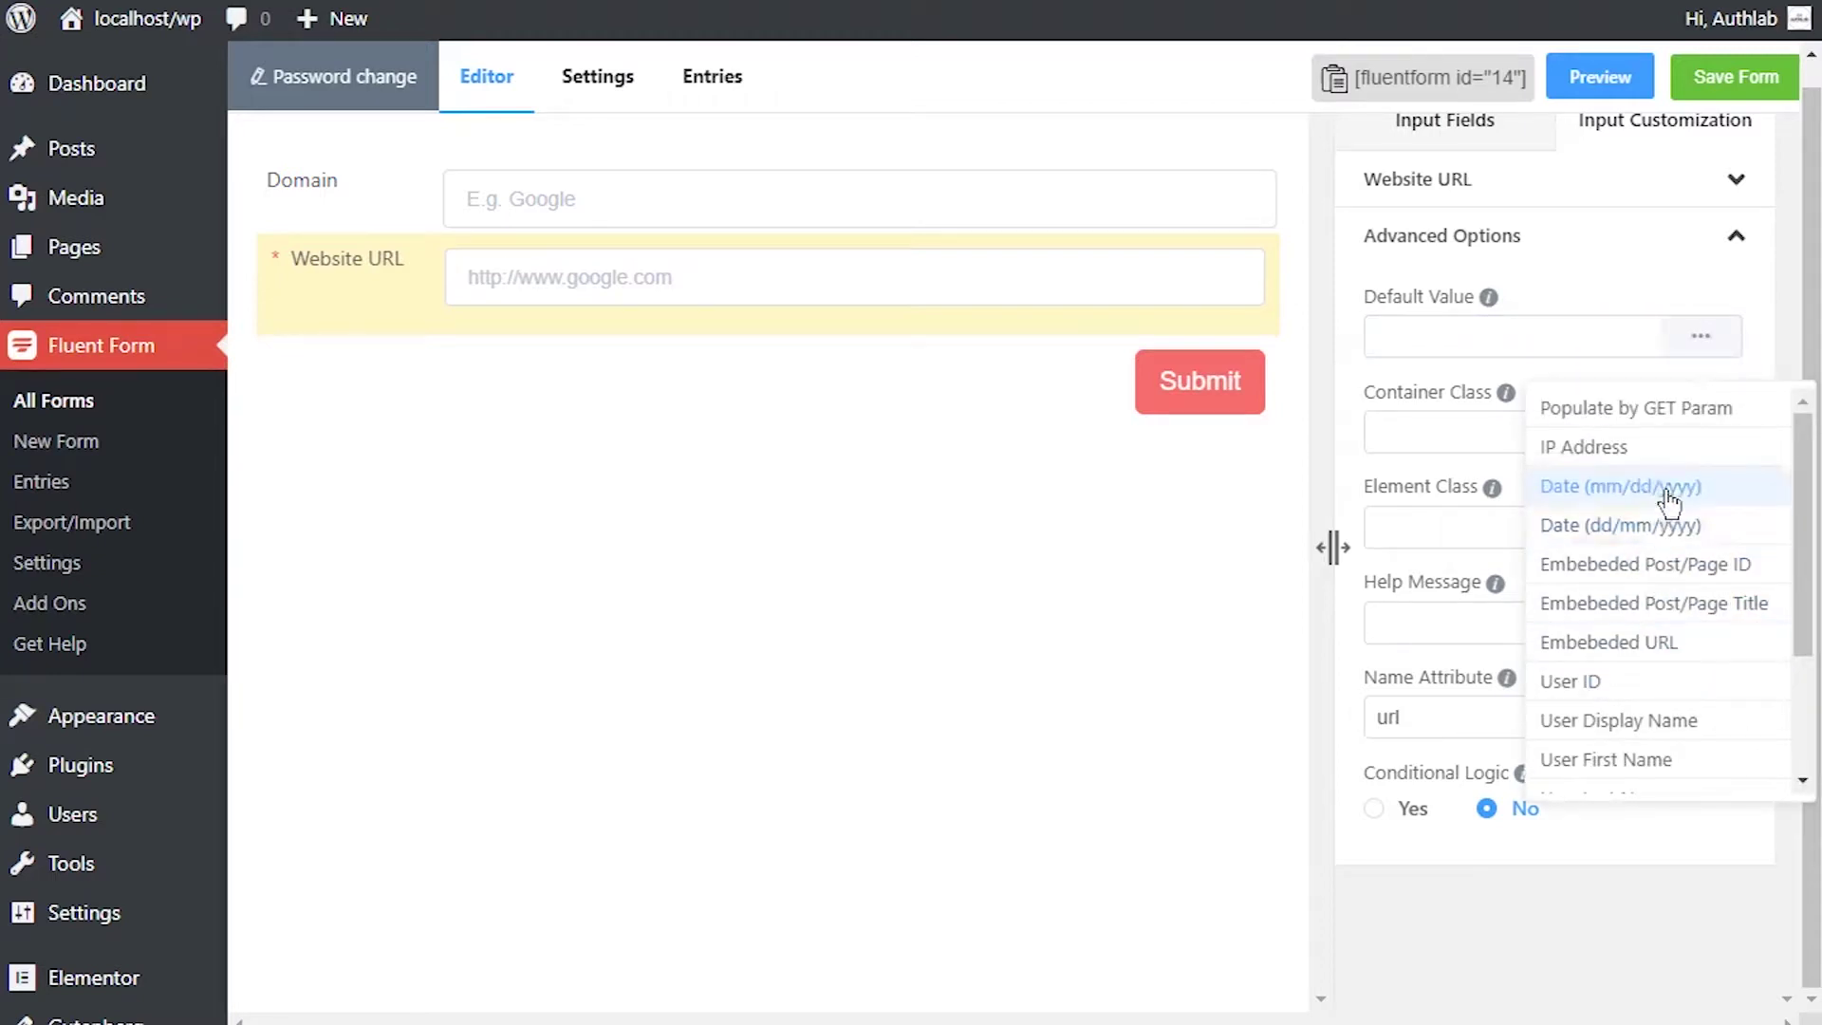
left_click(1748, 328)
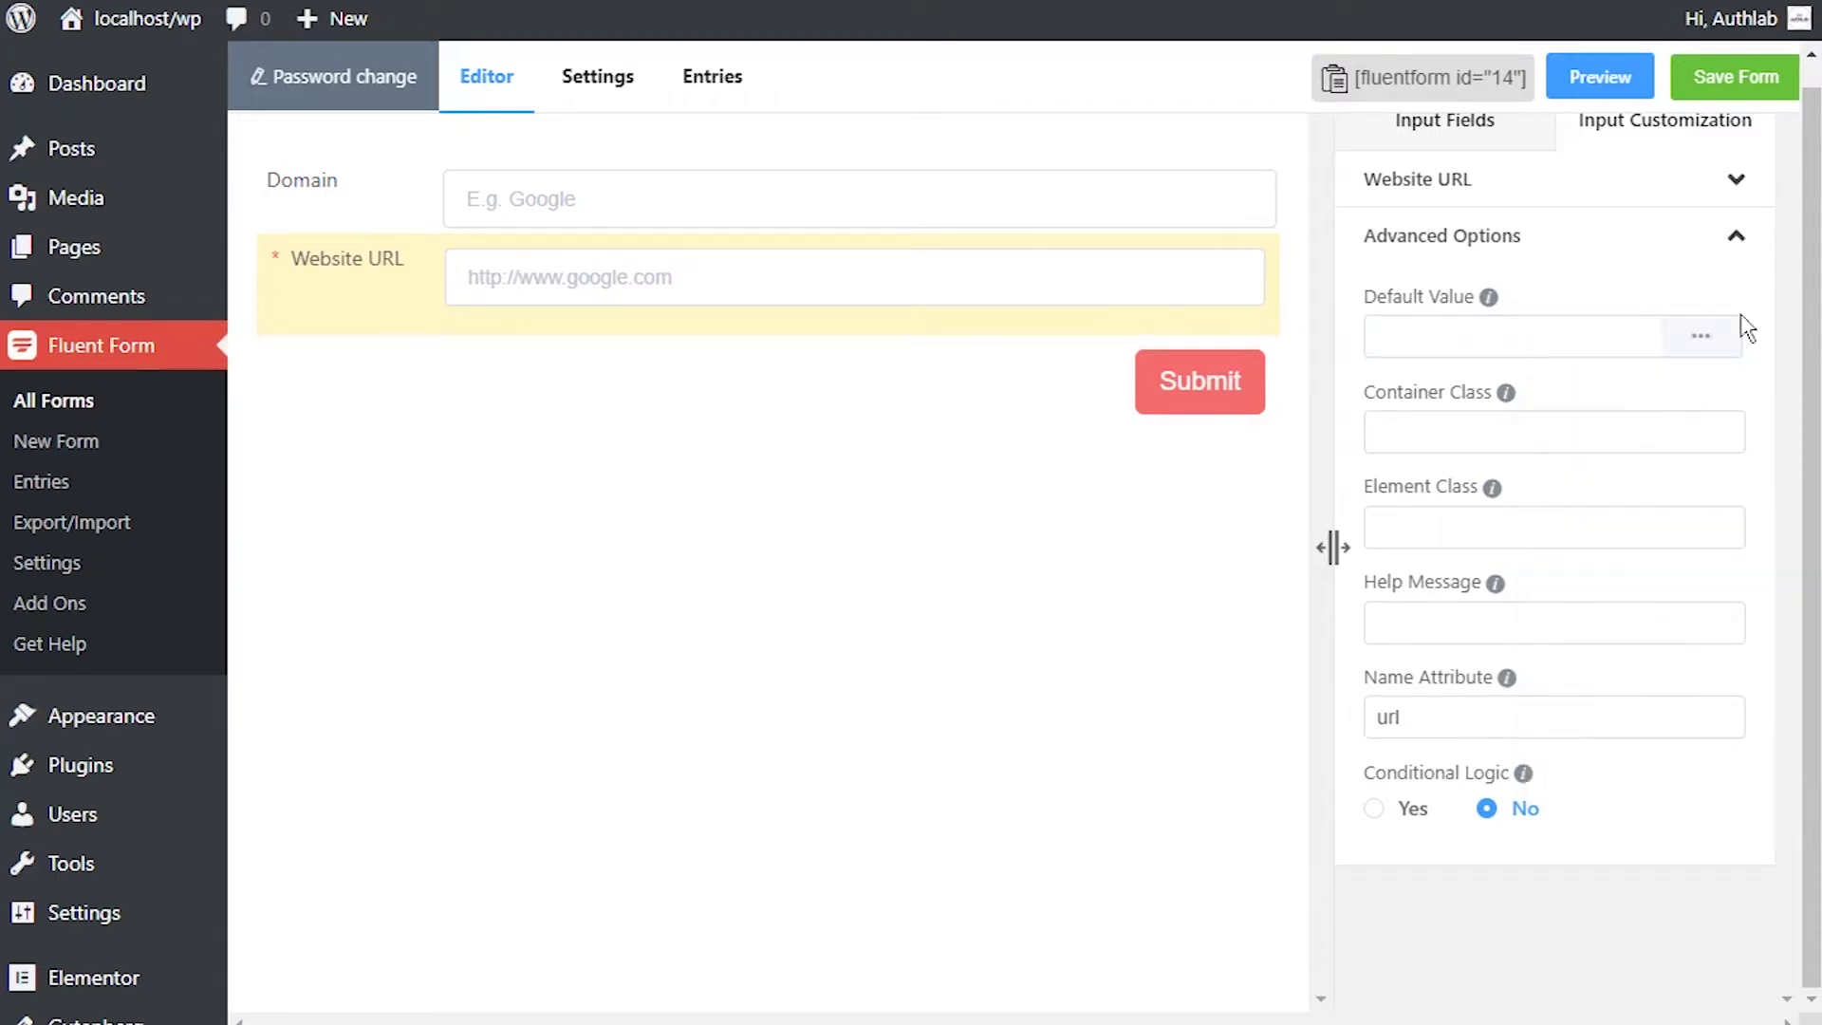
- Add help message 'copy the link you want to input and paste it here.' and enable conditional logic
left_click(1618, 446)
left_click(1452, 524)
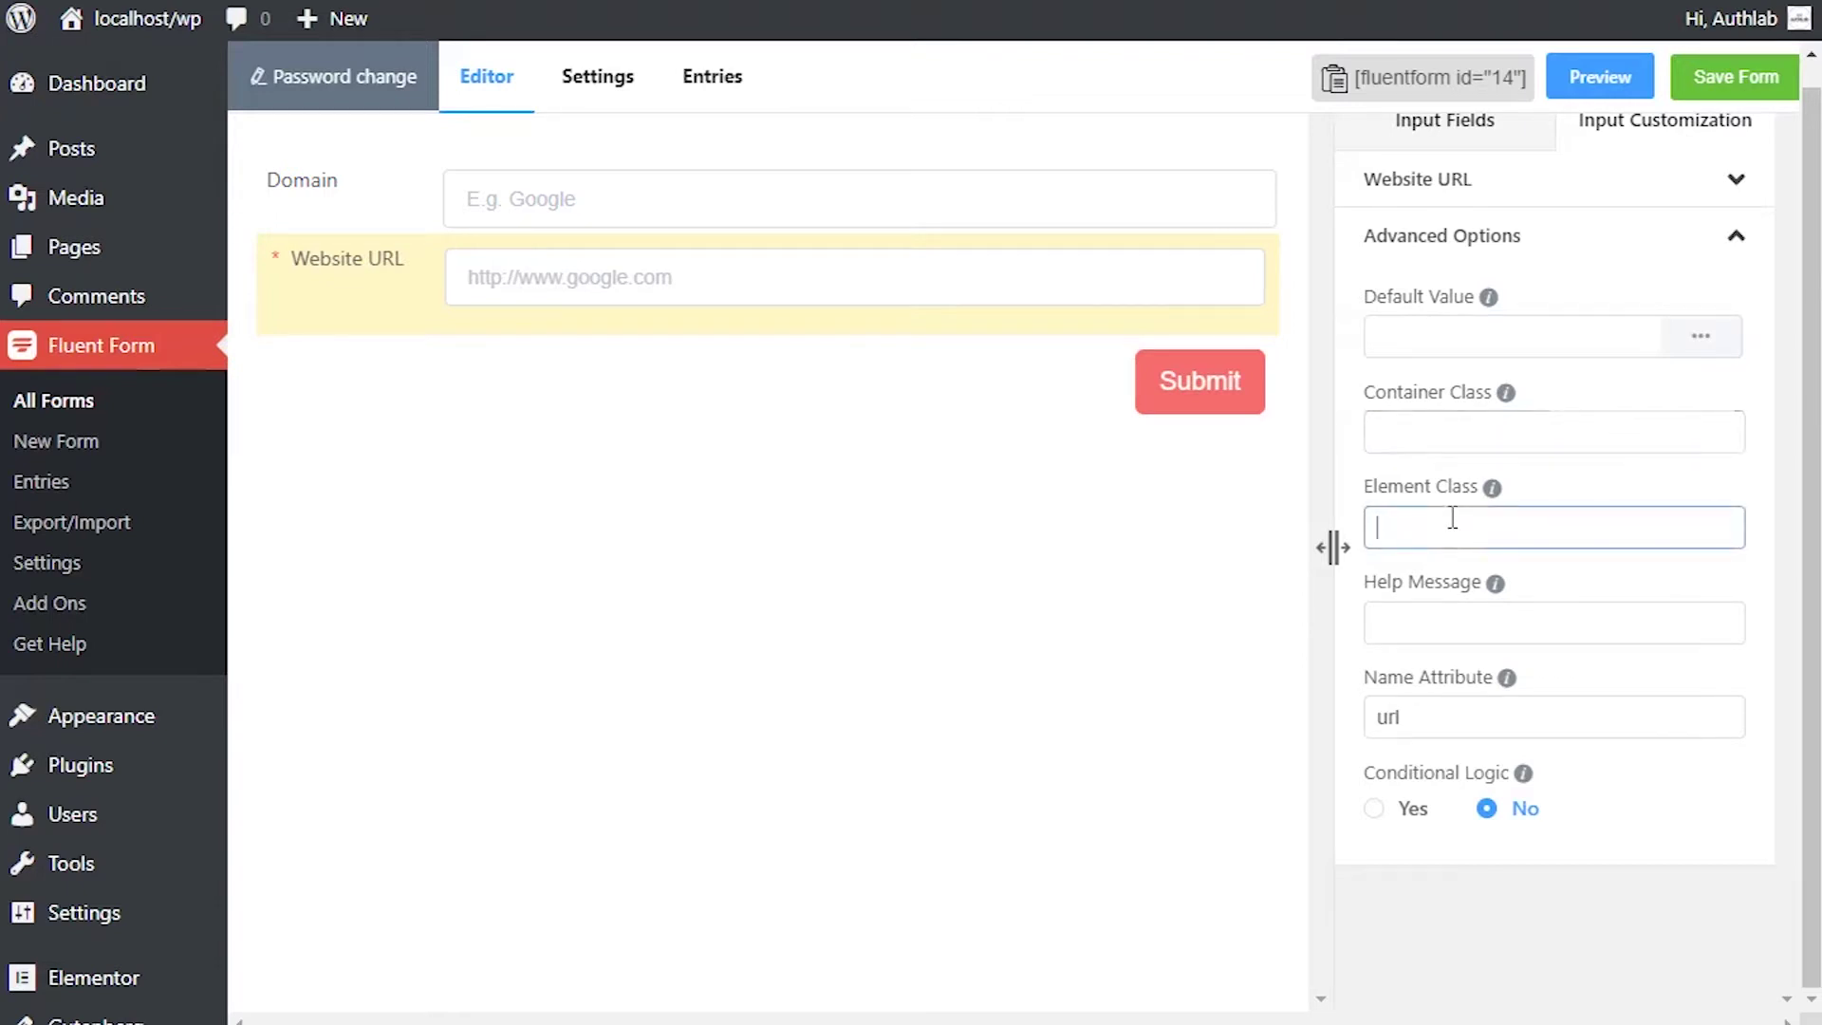
left_click(1463, 624)
type("copy")
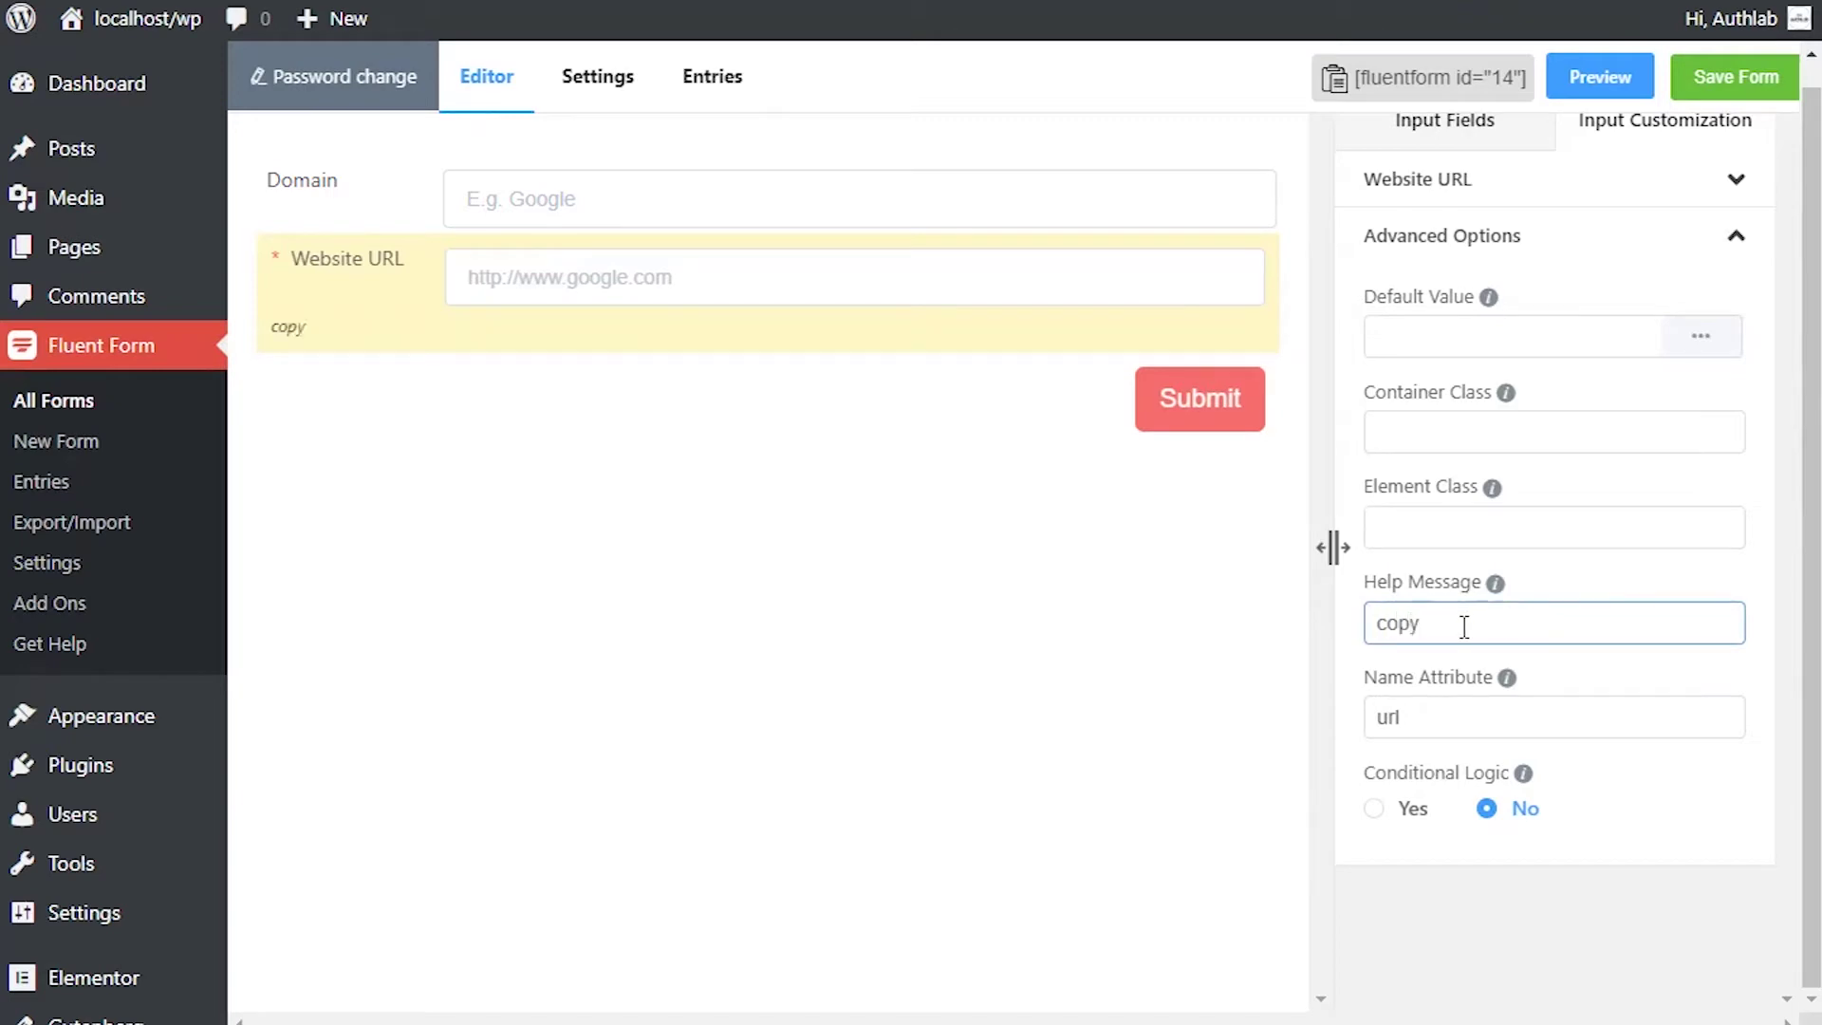
type(" the link you want to input and paste it here.")
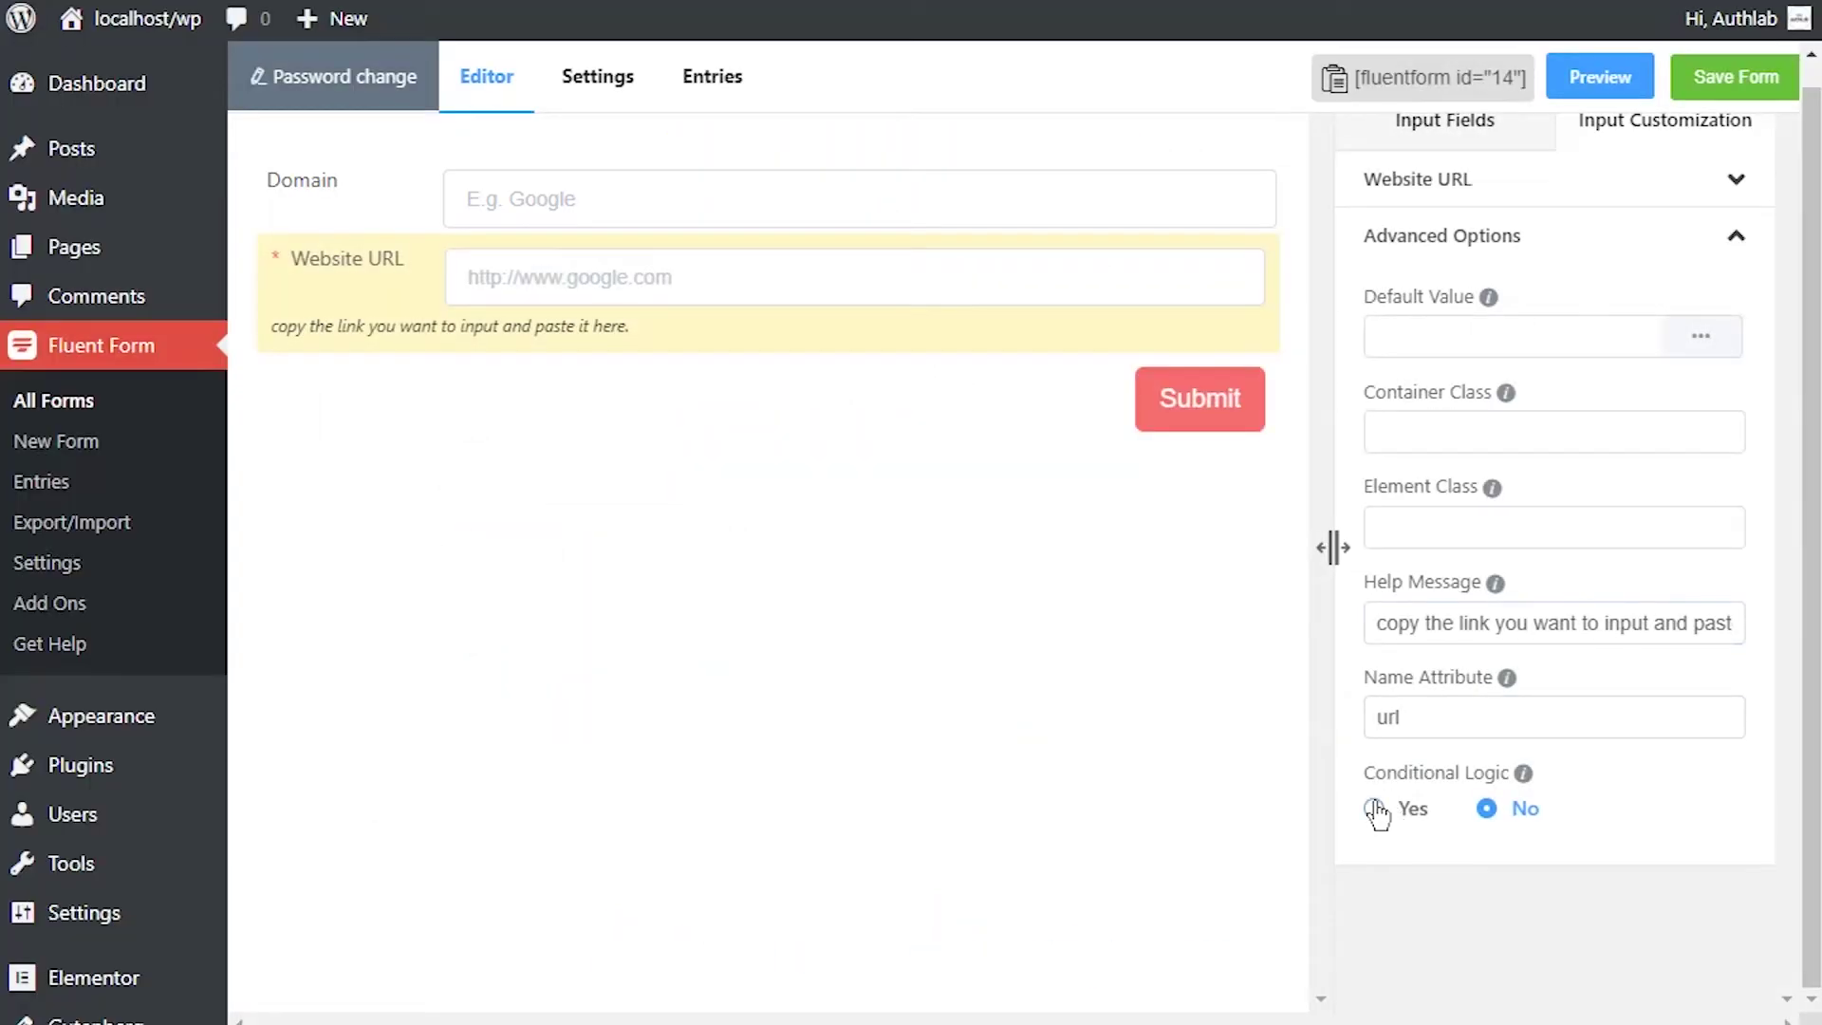
left_click(1375, 809)
scroll(1600, 854, "down", 1)
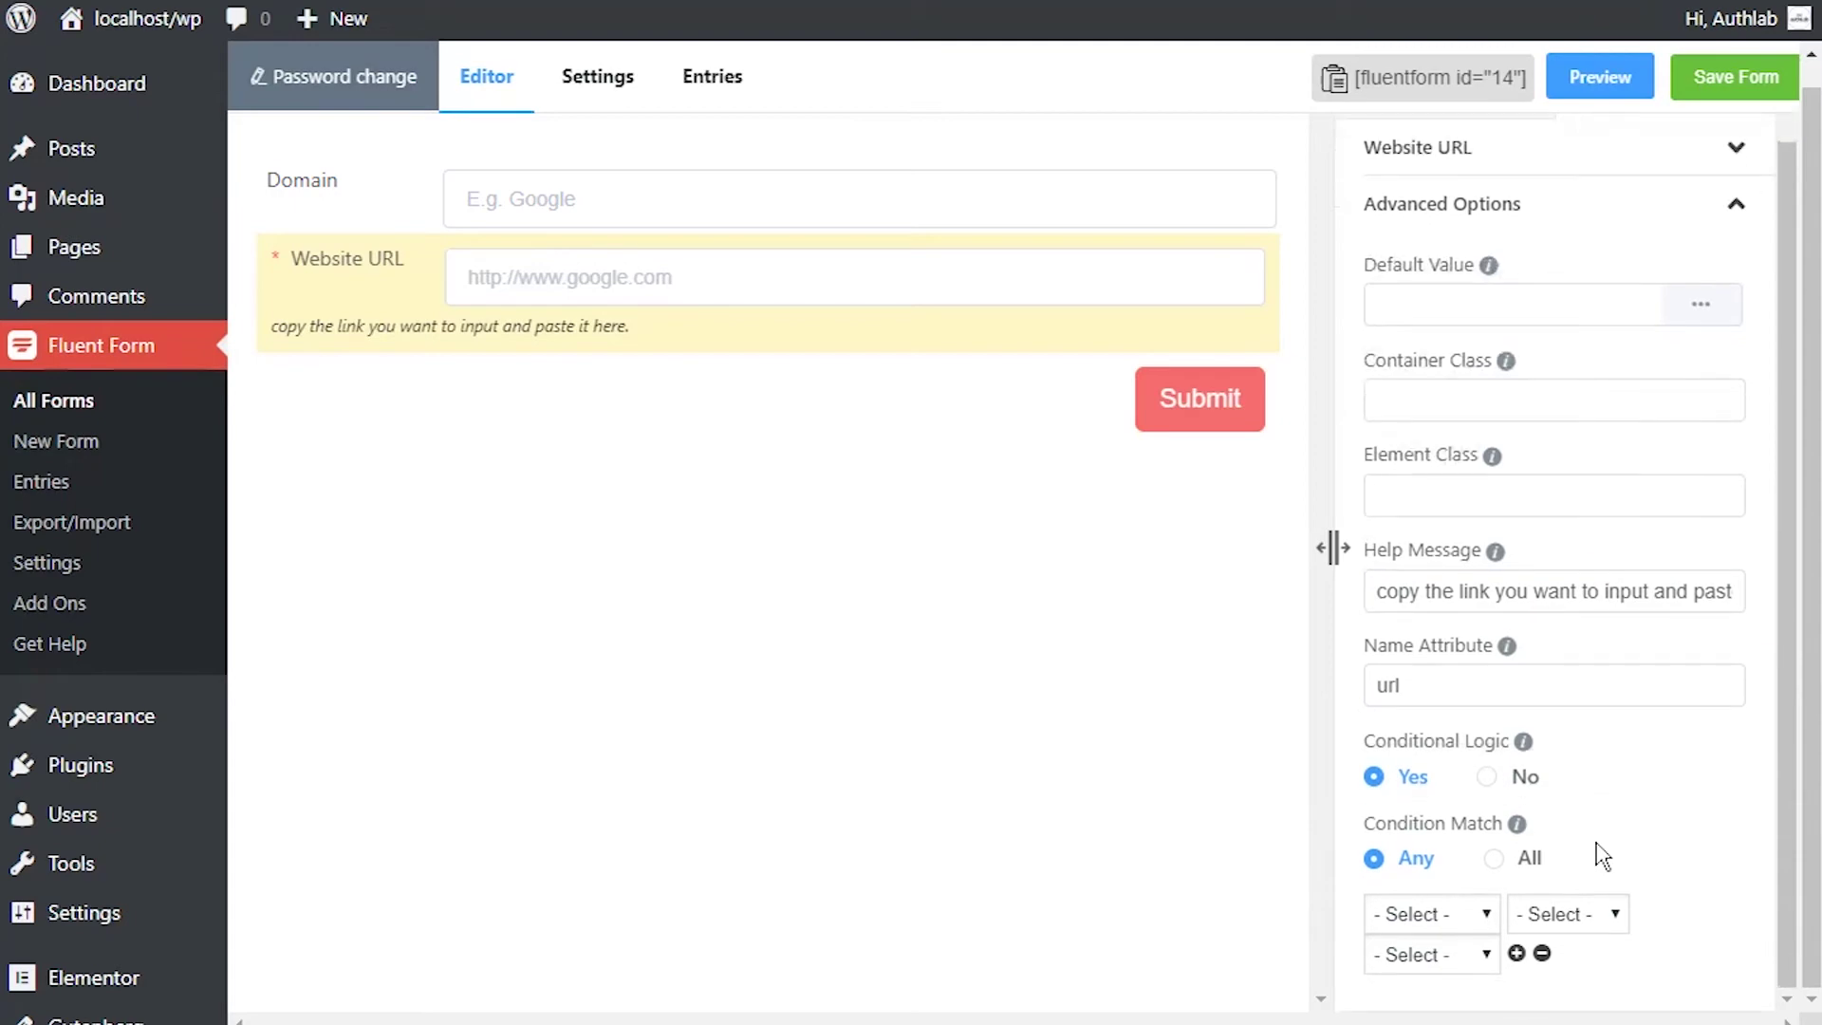
- Open the first condition's field dropdown to select Domain Name
left_click(1487, 913)
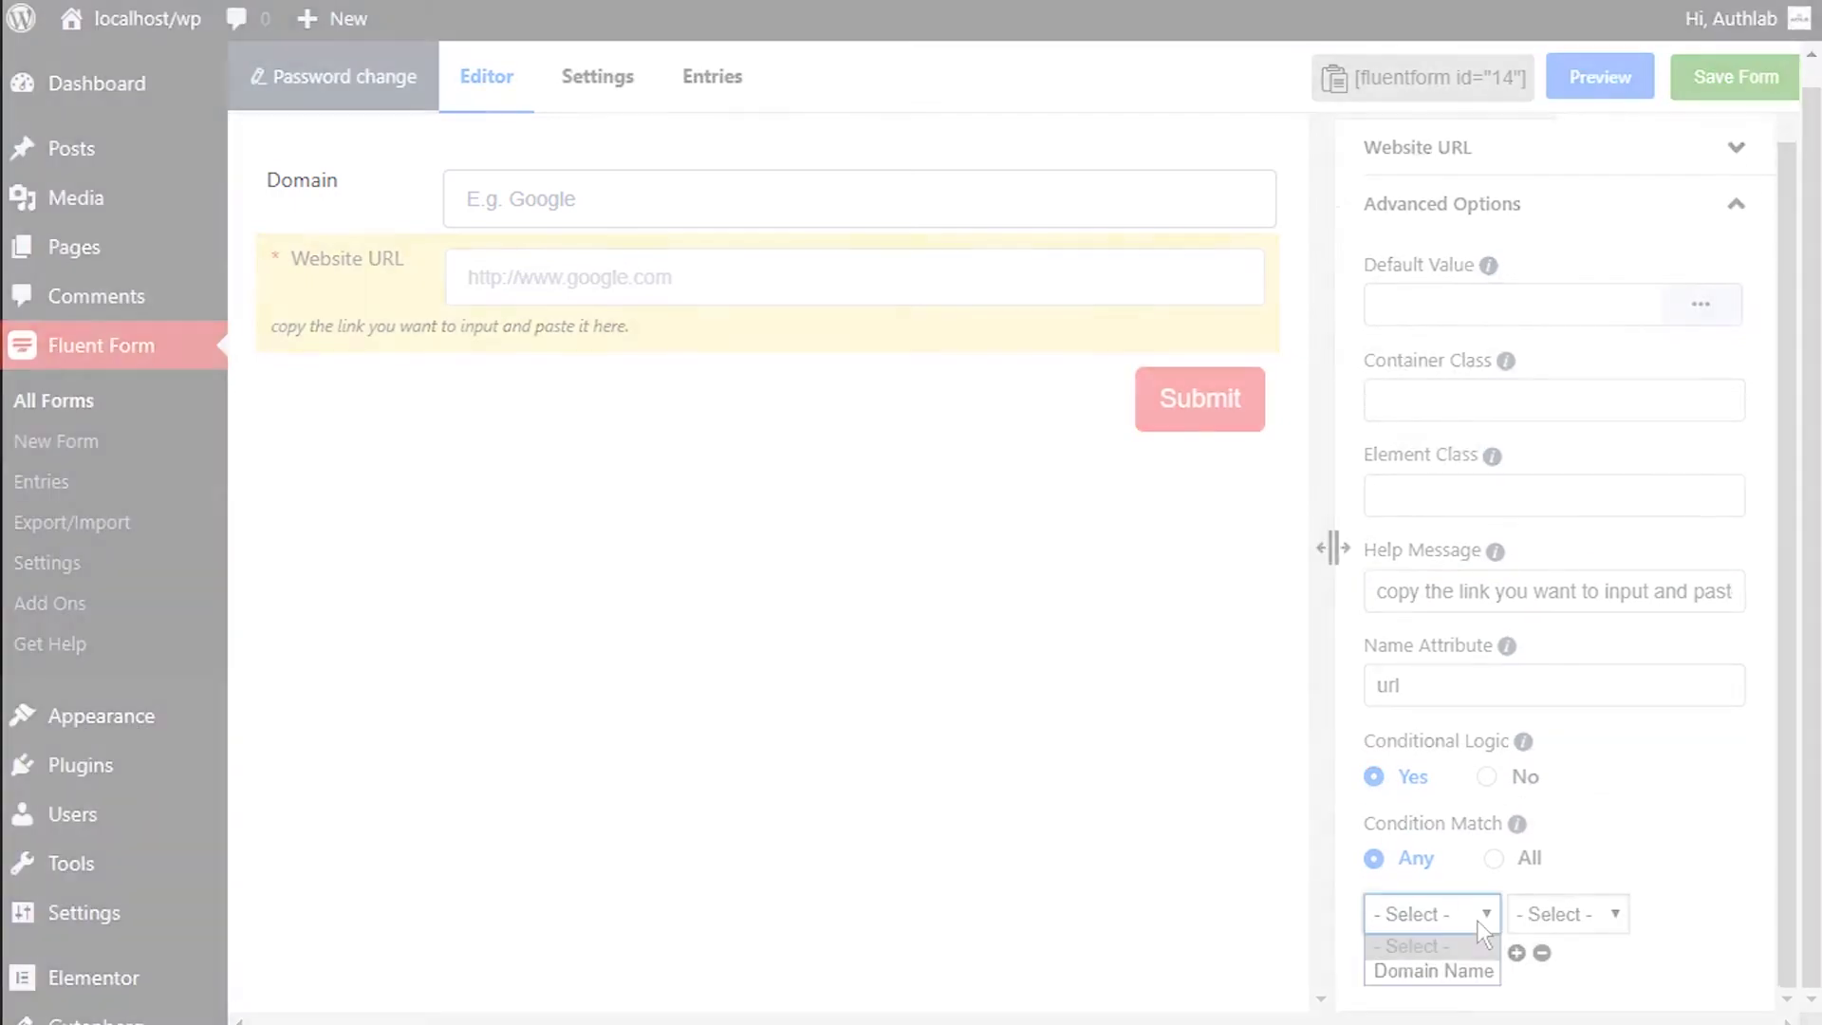